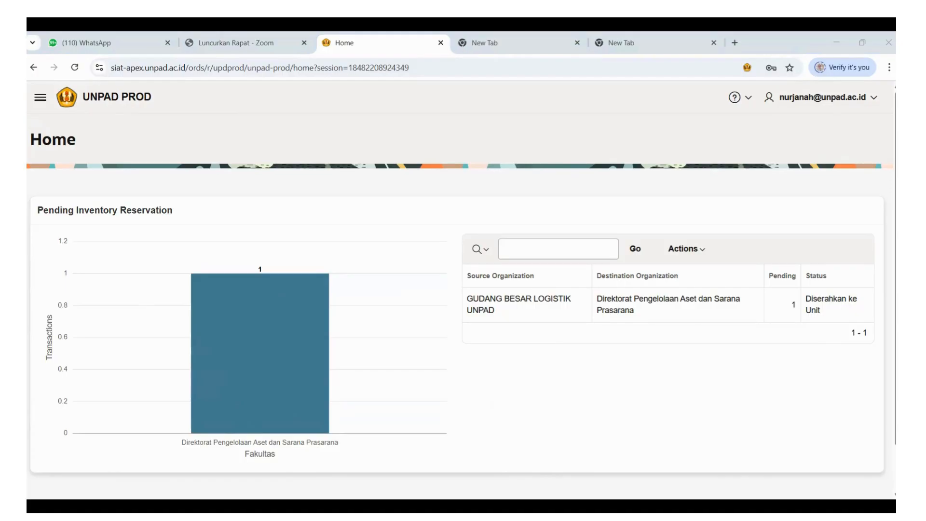
# Open the inventory Reservation Request page and start a new request header.
pyautogui.click(684, 358)
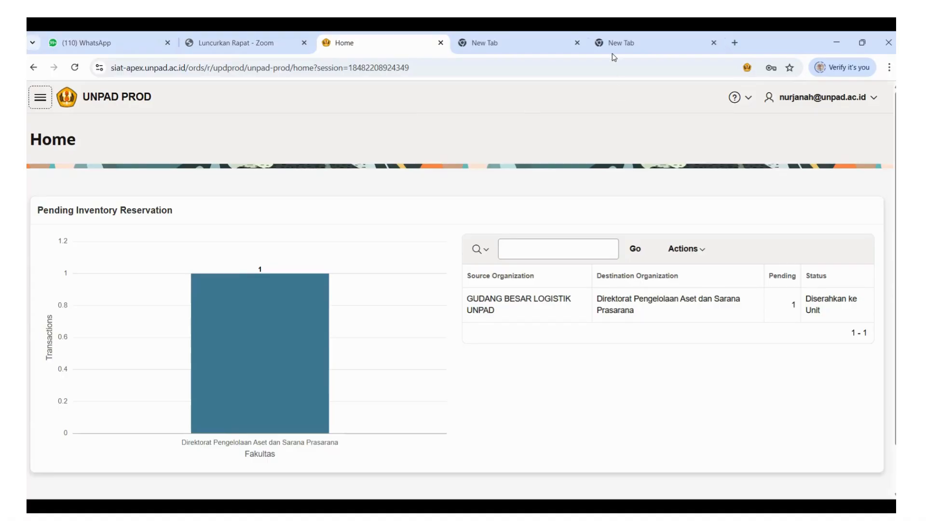
pyautogui.click(41, 99)
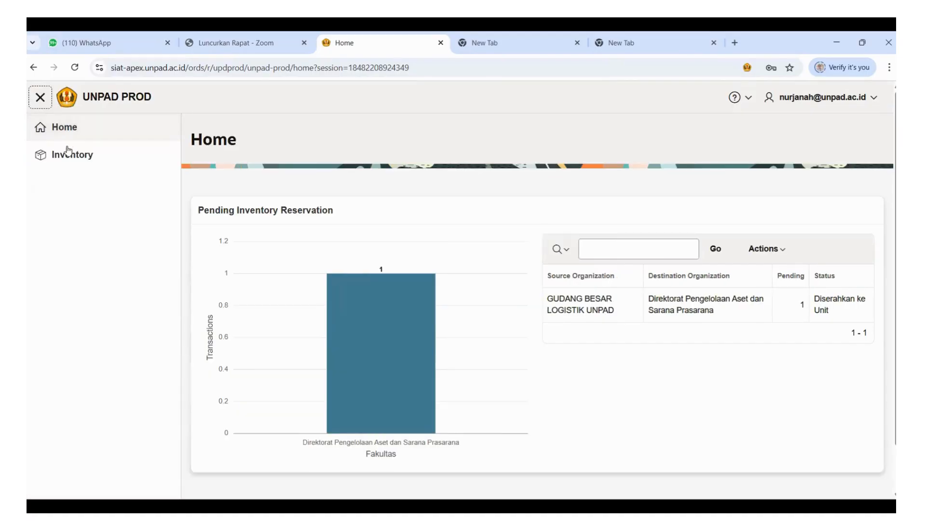
pyautogui.click(84, 163)
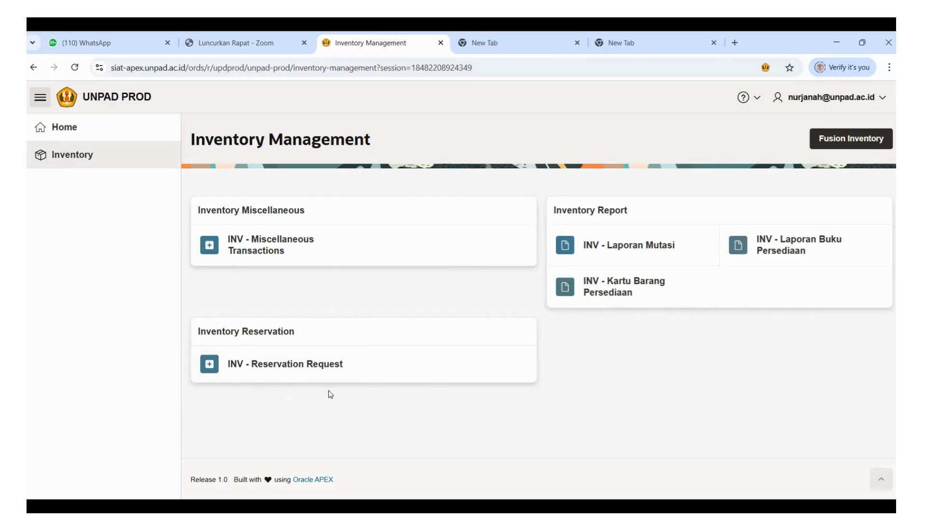
pyautogui.click(271, 367)
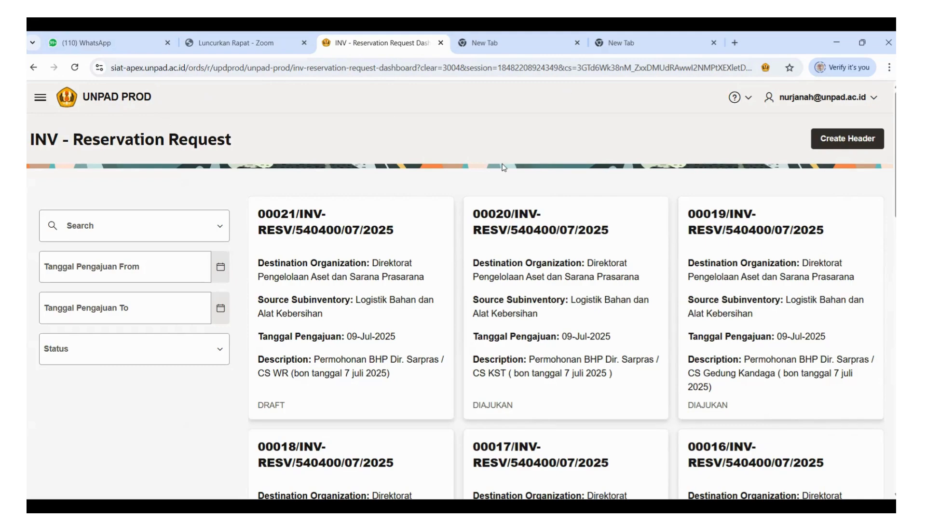
pyautogui.click(828, 139)
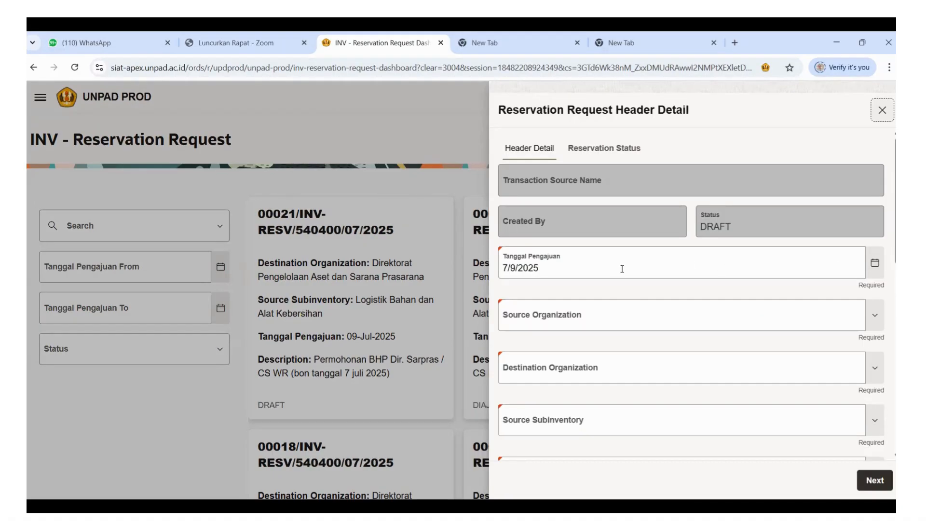
# Set the source organization to GUDANG BESAR LOGISTIK UNPAD and the destination organization to Direktorat Pengelolaan Aset dan Sarana Prasarana.
pyautogui.click(611, 315)
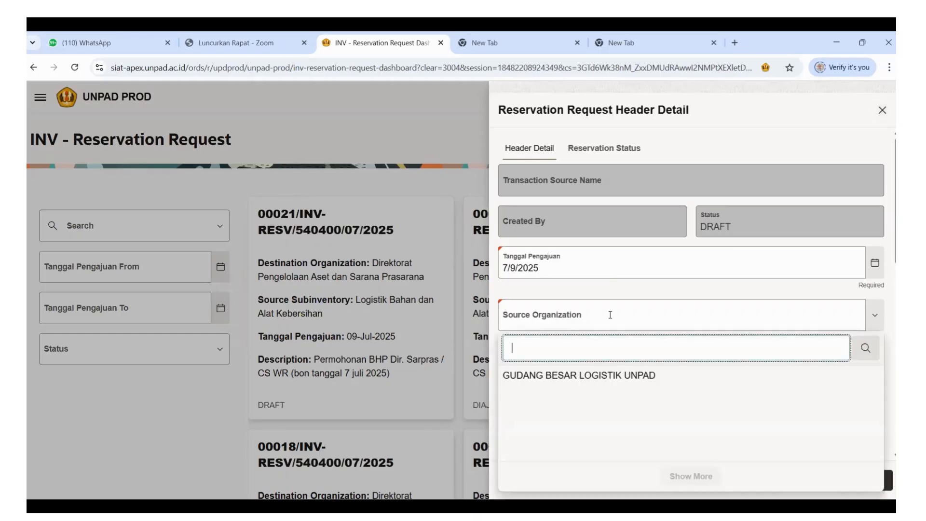
pyautogui.click(625, 290)
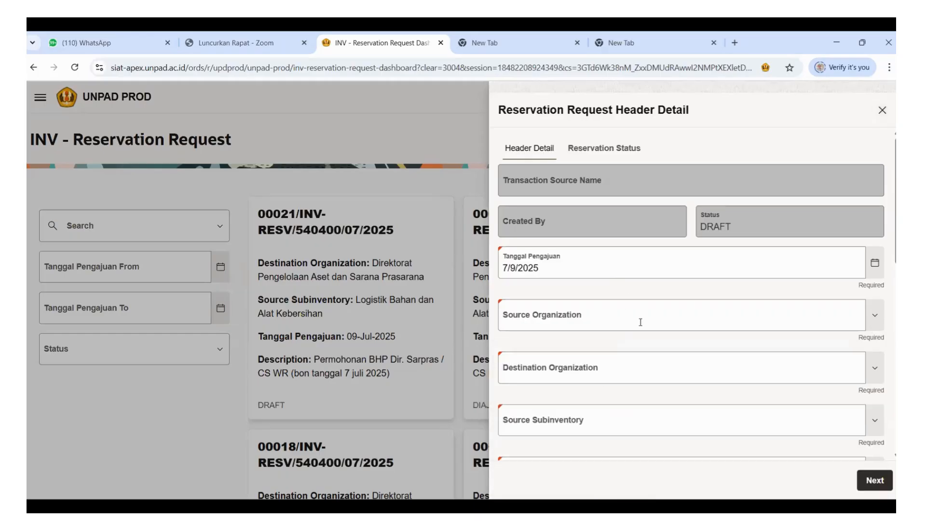
pyautogui.click(720, 315)
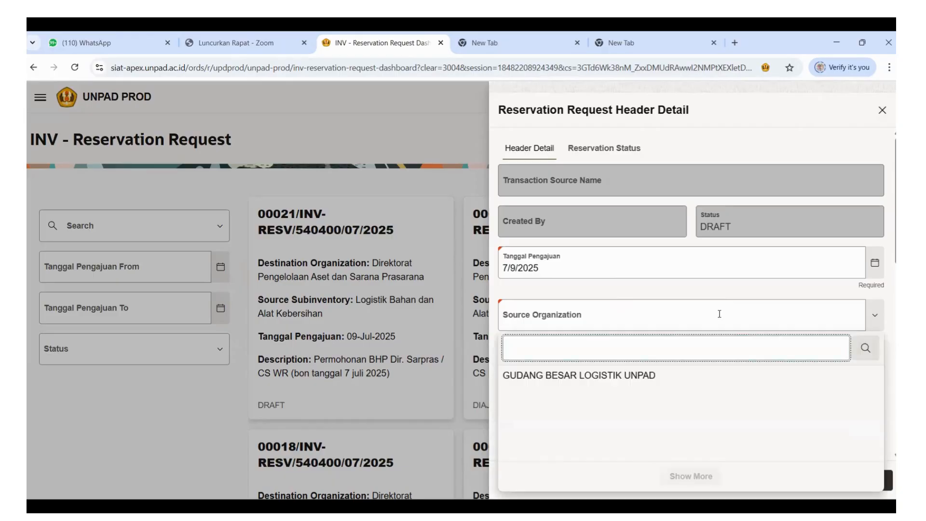
pyautogui.click(621, 376)
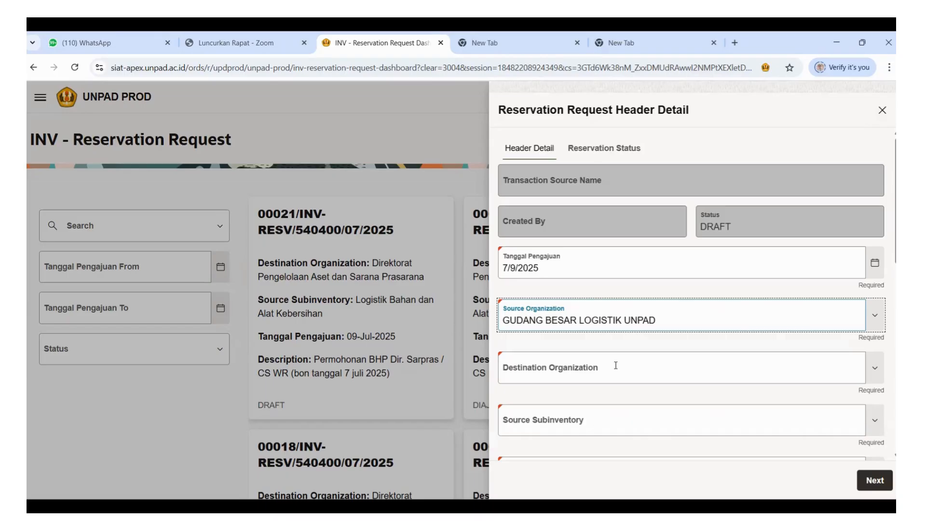
pyautogui.scroll(-2, 665, 369)
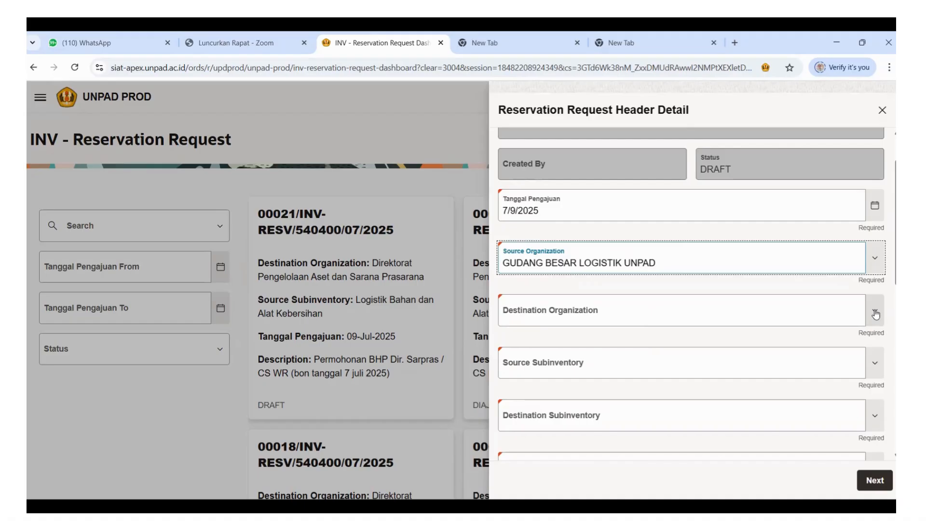
pyautogui.click(876, 314)
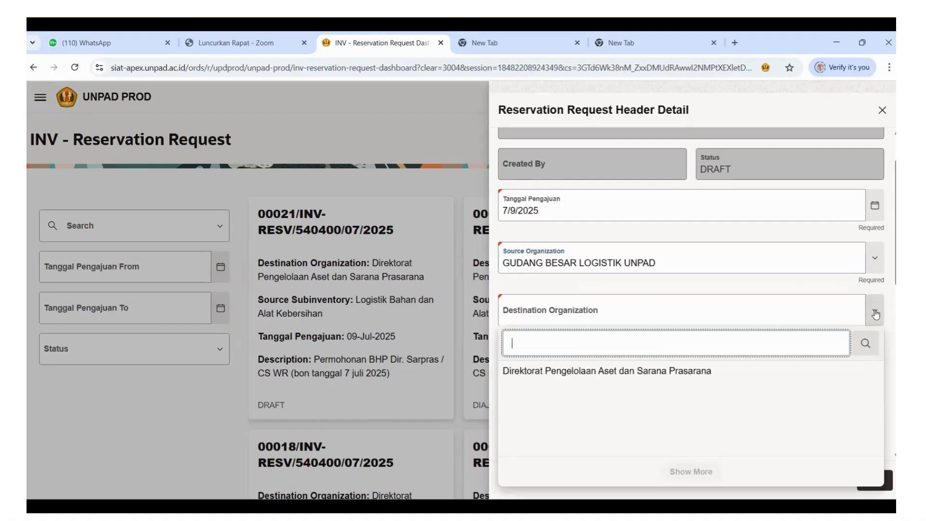
pyautogui.click(583, 375)
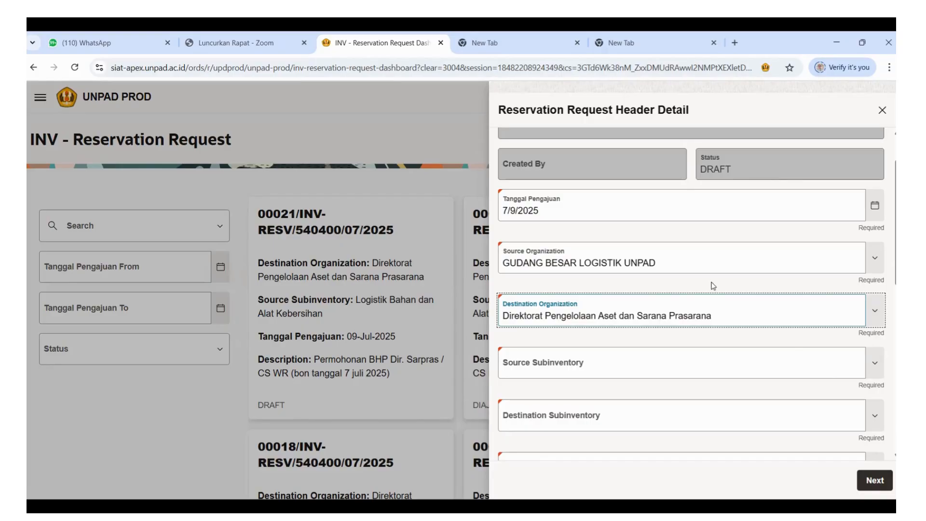
# Set the source subinventory to Logistik Umum and the destination subinventory to DPASP Umum.
pyautogui.scroll(-1, 713, 286)
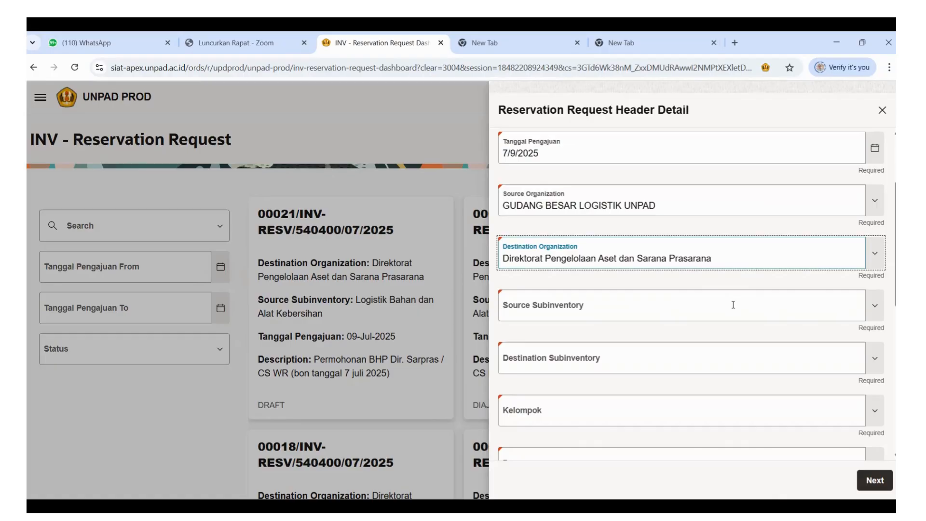
pyautogui.click(878, 313)
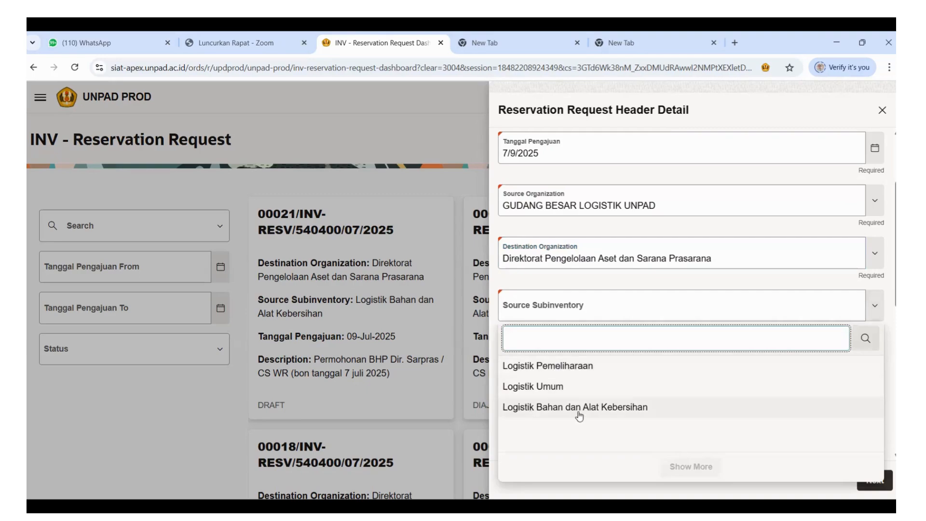
pyautogui.click(548, 388)
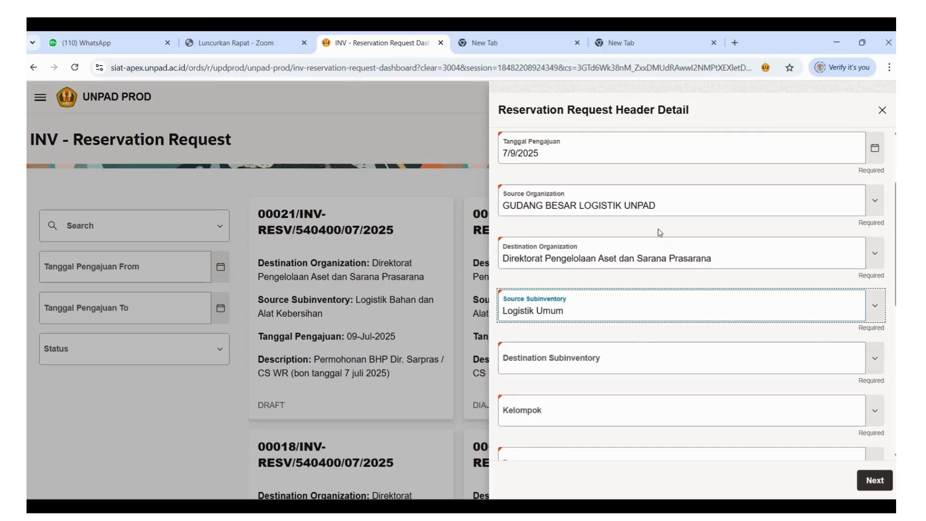
pyautogui.click(875, 364)
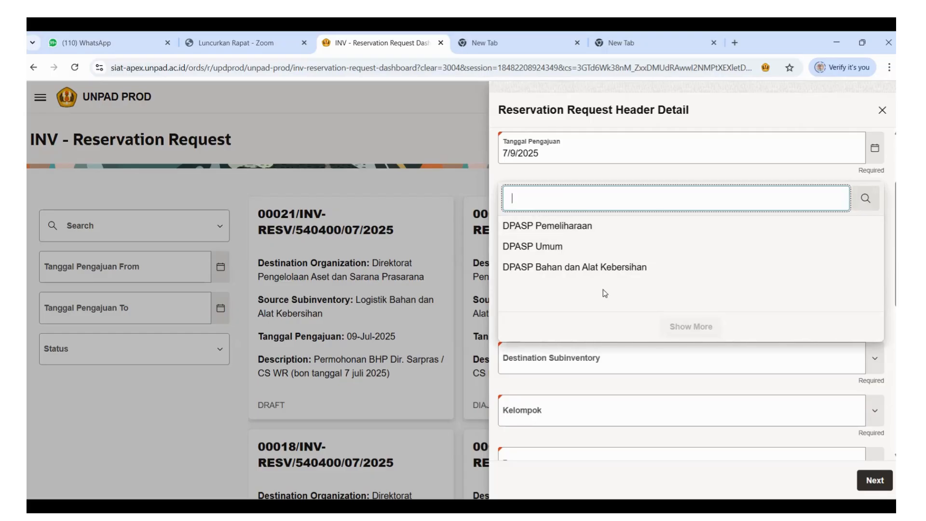
pyautogui.click(689, 247)
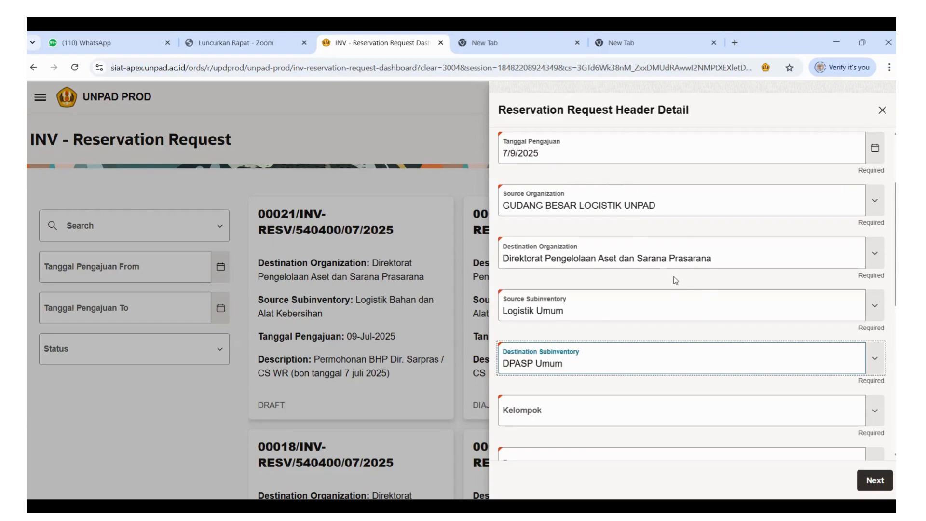
# Set Kelompok to Non Akademik and Program to Operasional Perkantoran in the request header.
pyautogui.scroll(-3, 574, 358)
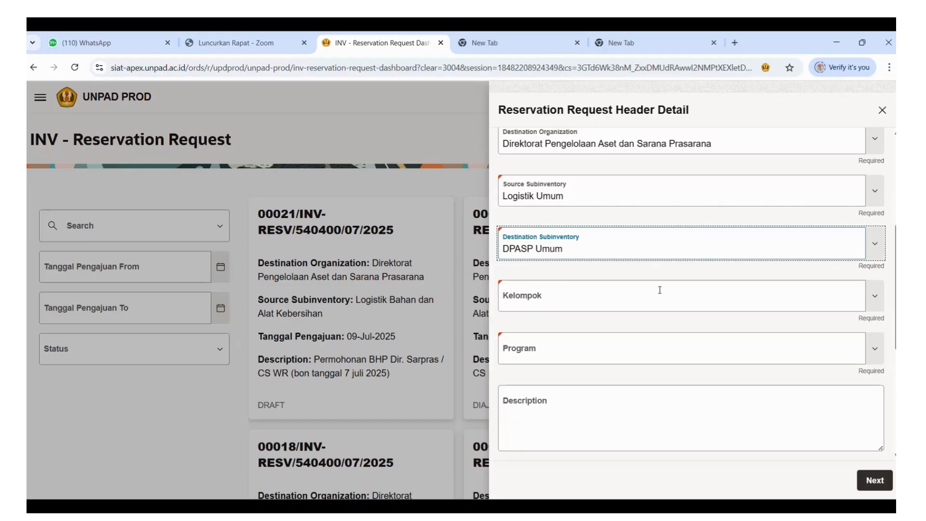
pyautogui.click(875, 297)
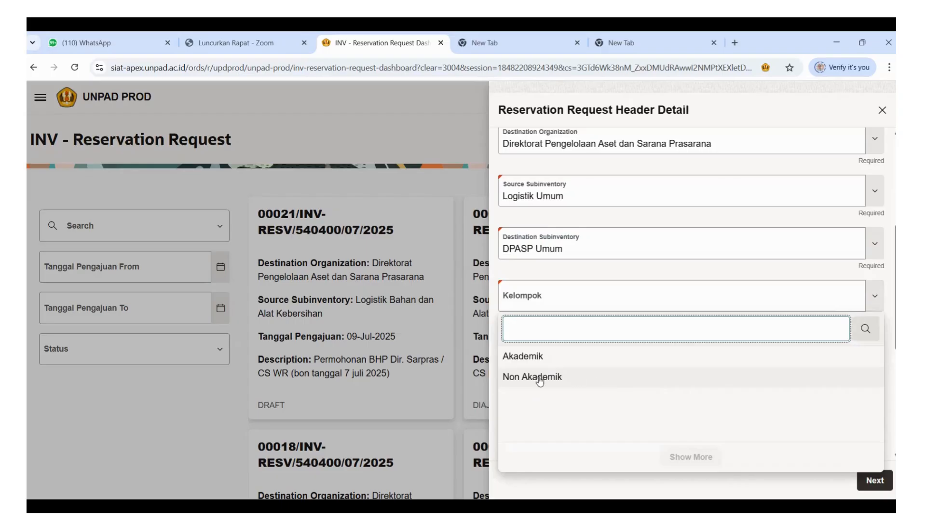
pyautogui.click(540, 381)
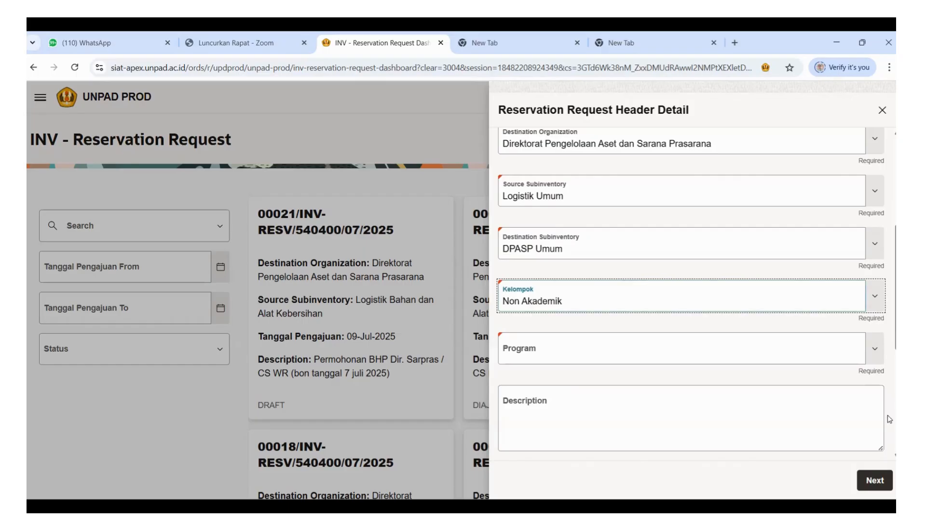
pyautogui.click(881, 357)
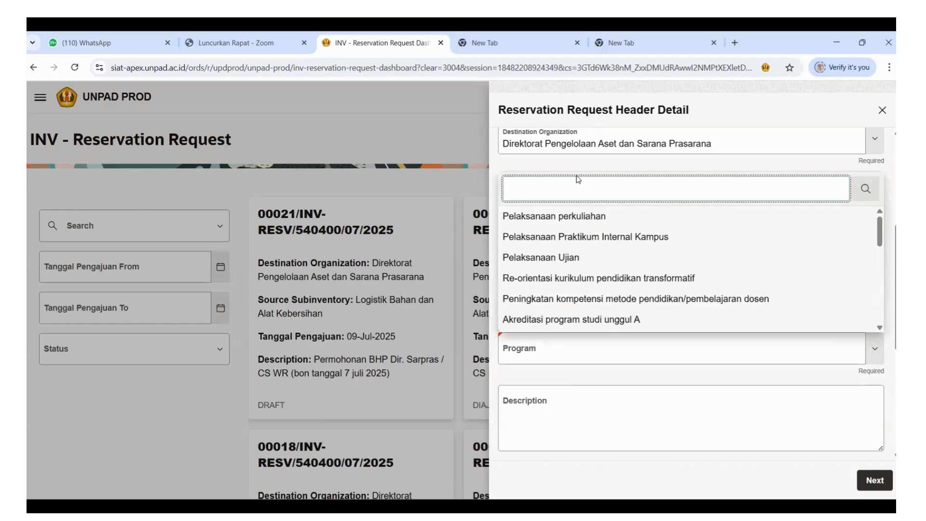
pyautogui.write('oep')
pyautogui.press('BackSpace')
pyautogui.press('BackSpace')
pyautogui.write('pe')
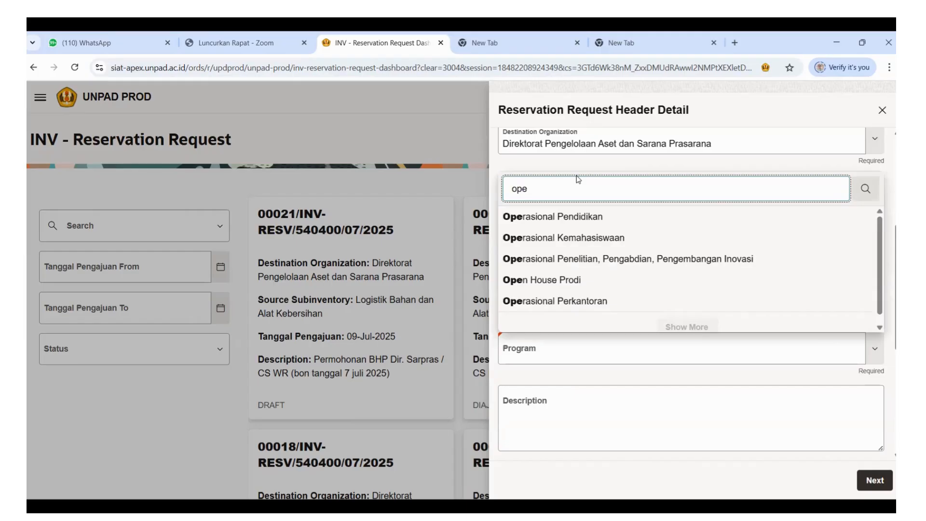
pyautogui.click(591, 302)
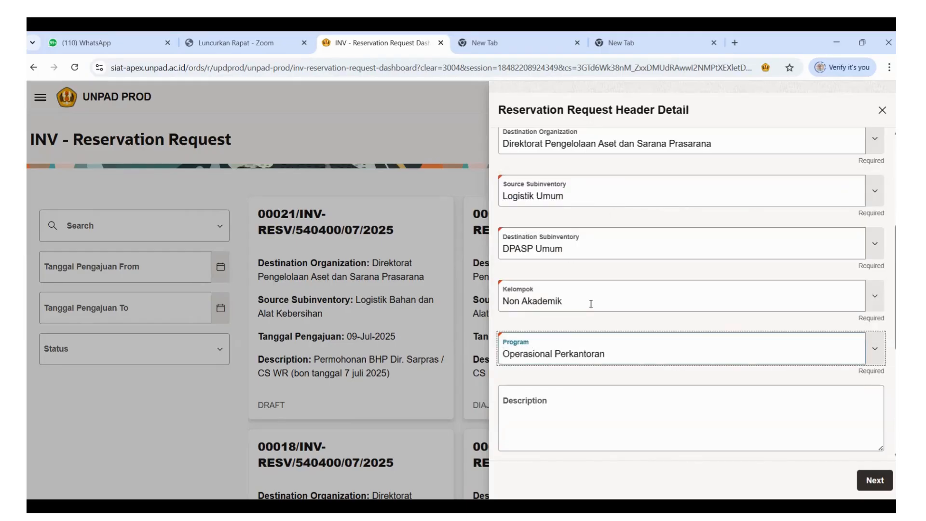
# Enter "Permohonan BHP ATK DPASP-Logistik" as the request's description.
pyautogui.click(551, 405)
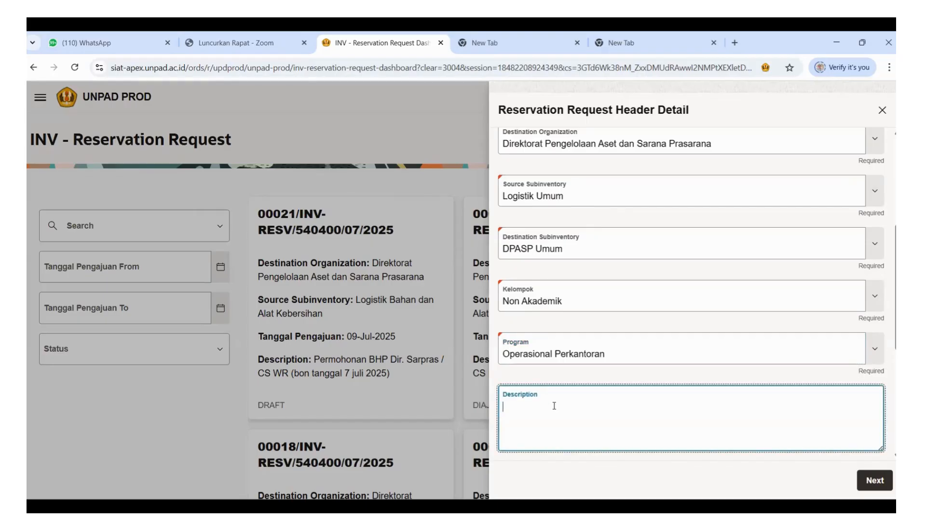
pyautogui.write('Permohonan BHP ATK DPASP-')
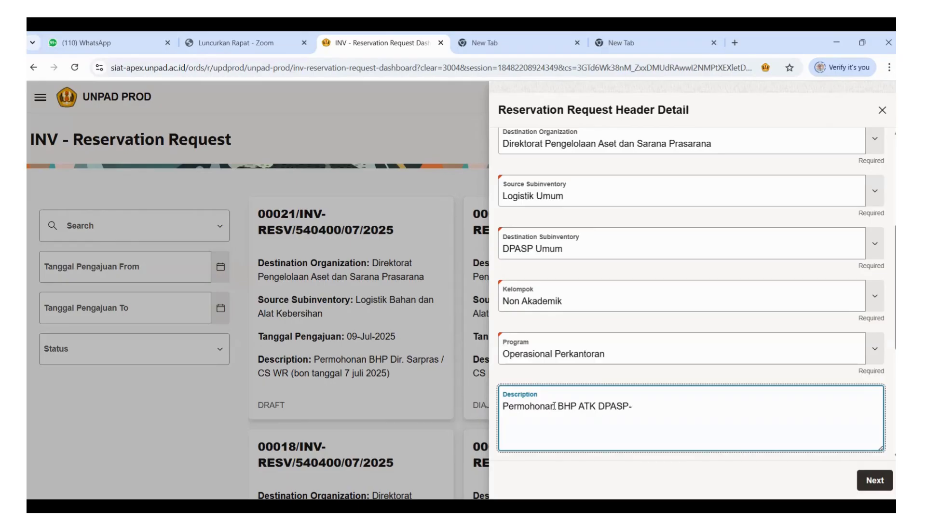
pyautogui.write('Logistik')
# Review the request header's date needed, attachment field, organizations, subinventories, Kelompok, Program and description.
pyautogui.scroll(-2, 661, 343)
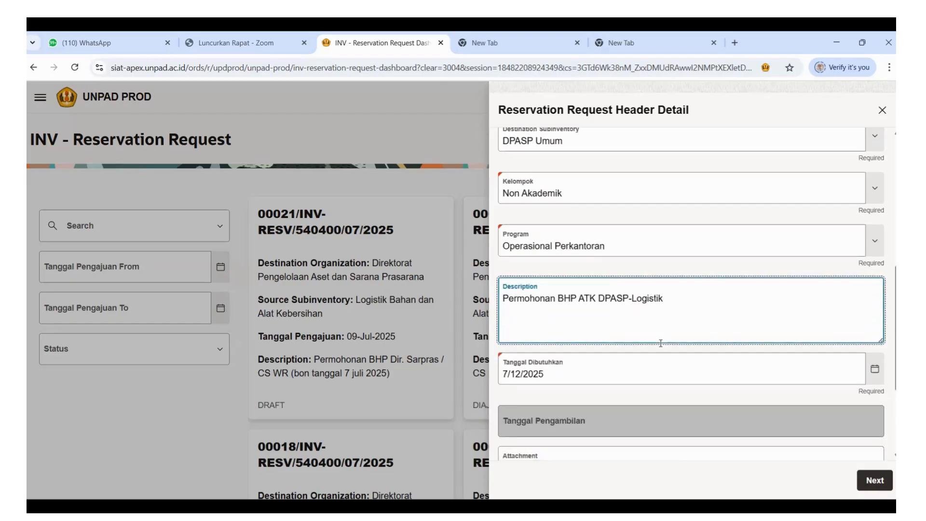
pyautogui.scroll(-1, 660, 343)
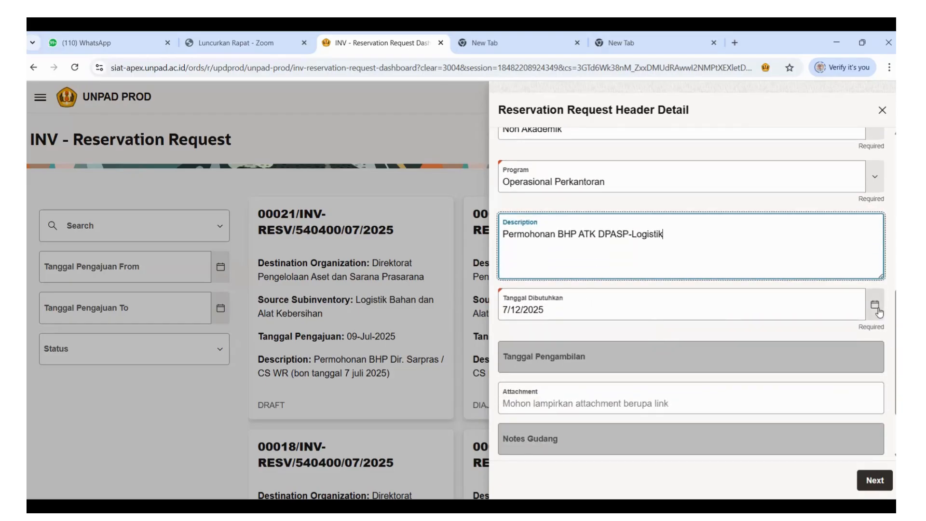
pyautogui.scroll(-1, 755, 246)
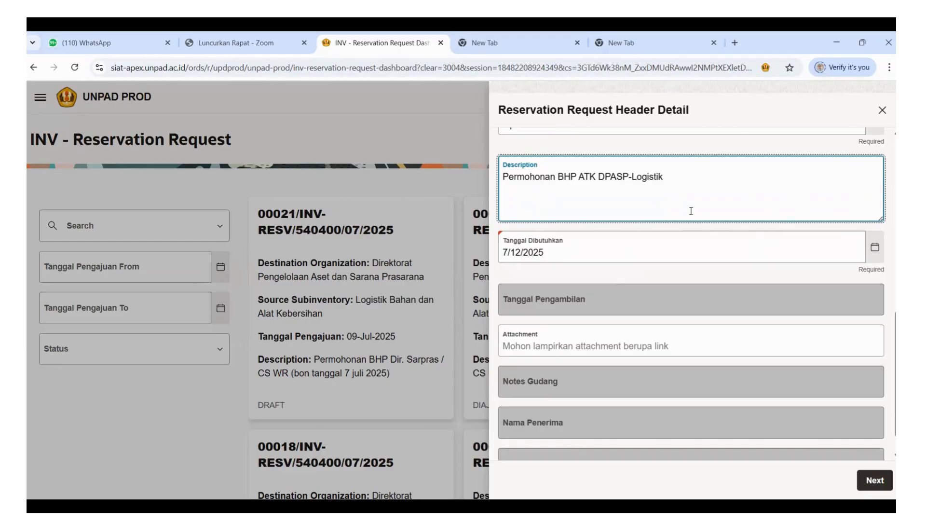
pyautogui.scroll(-1, 578, 242)
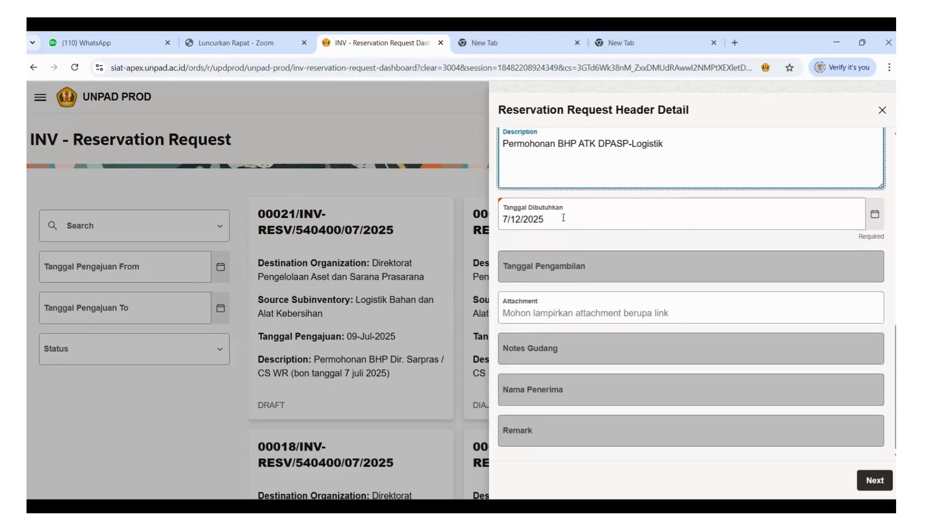
pyautogui.click(530, 305)
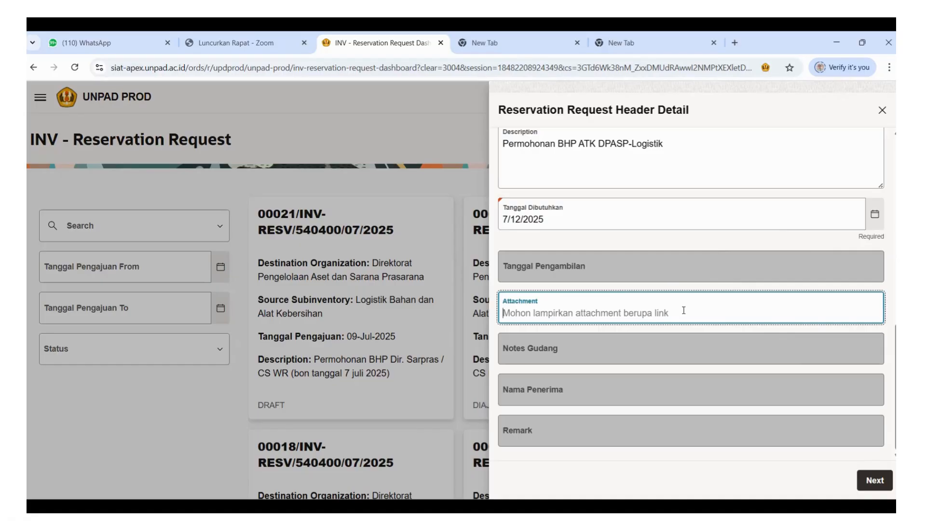
pyautogui.scroll(10, 782, 197)
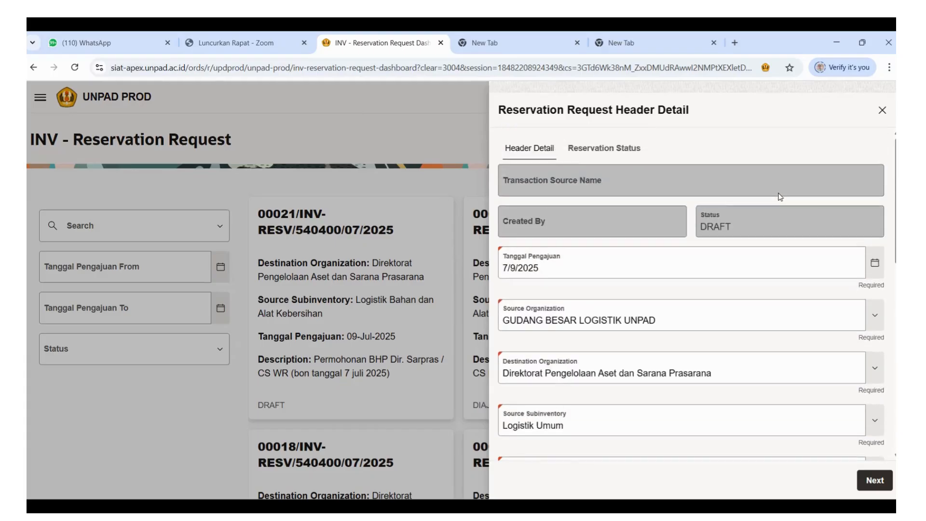
pyautogui.scroll(-10, 787, 287)
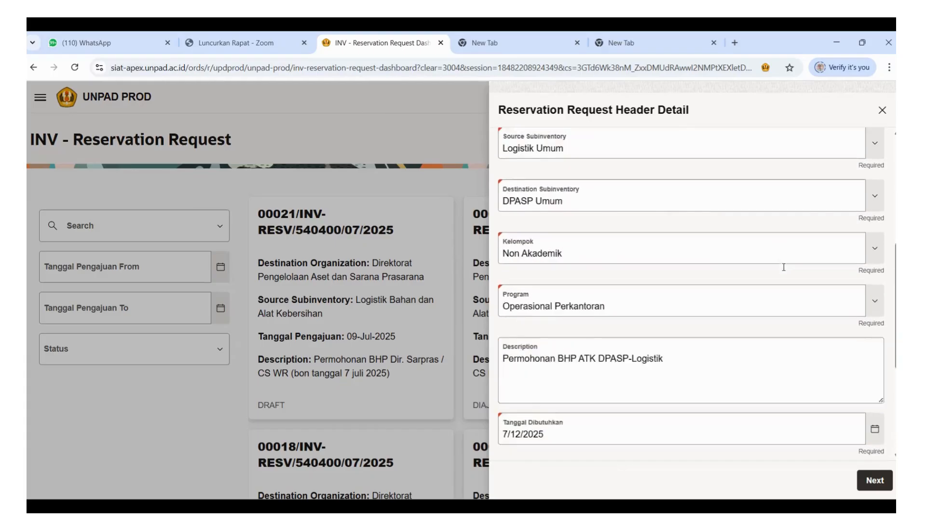
pyautogui.scroll(8, 784, 266)
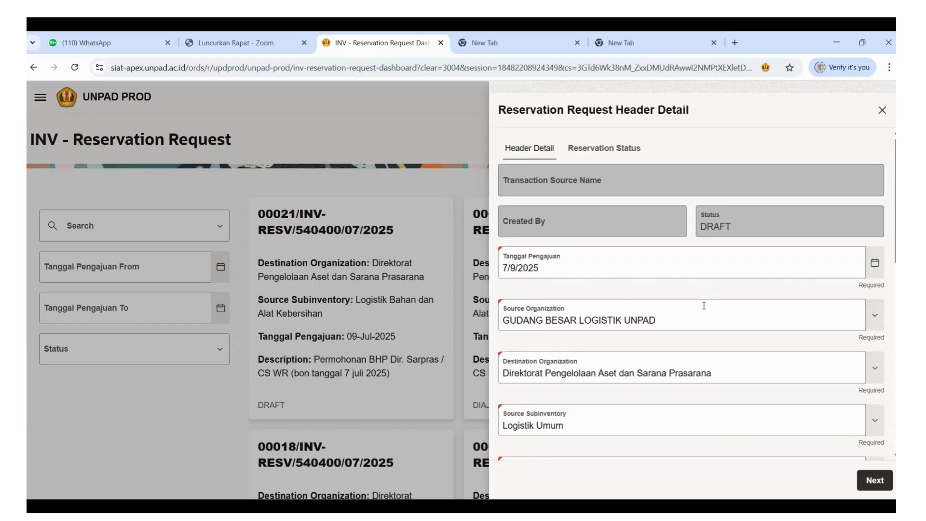
pyautogui.scroll(-3, 704, 305)
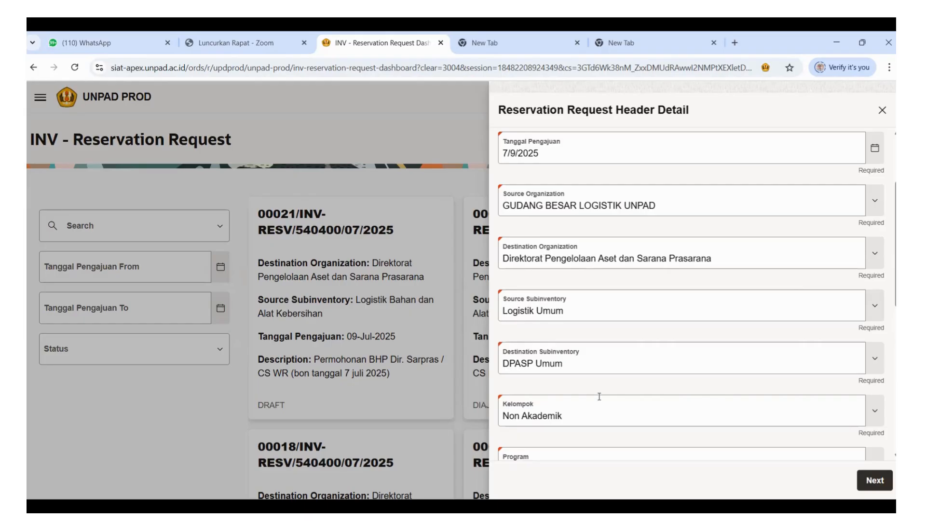
pyautogui.scroll(-1, 600, 351)
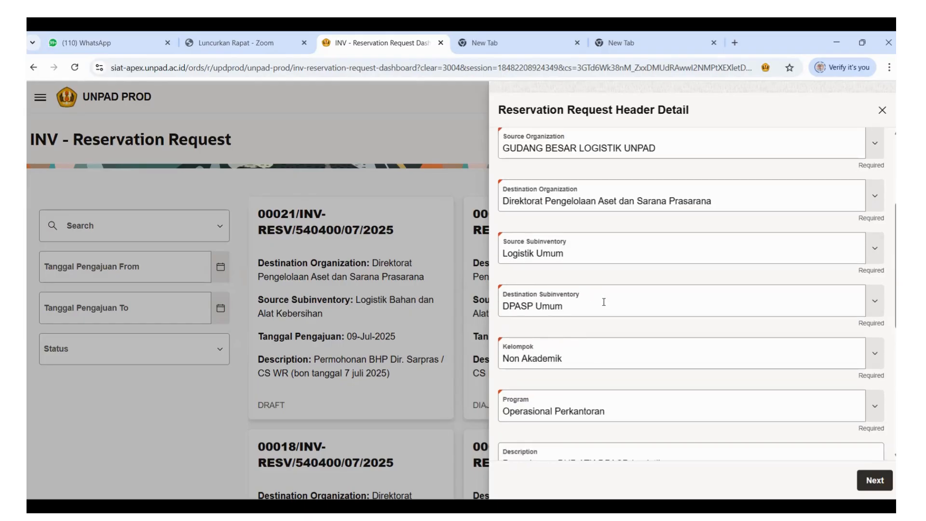
# Reselect DPASP Umum as the destination subinventory and proceed from the completed header to the request lines.
pyautogui.click(876, 304)
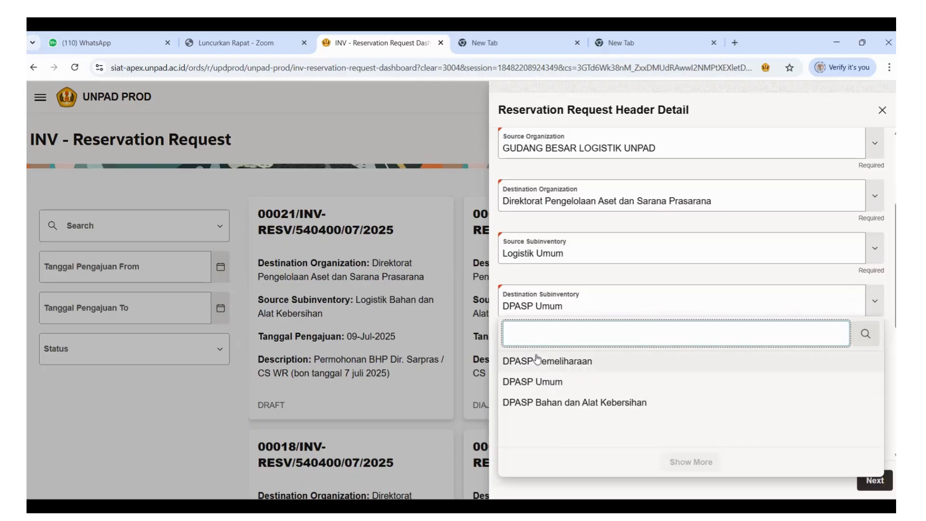
pyautogui.click(538, 382)
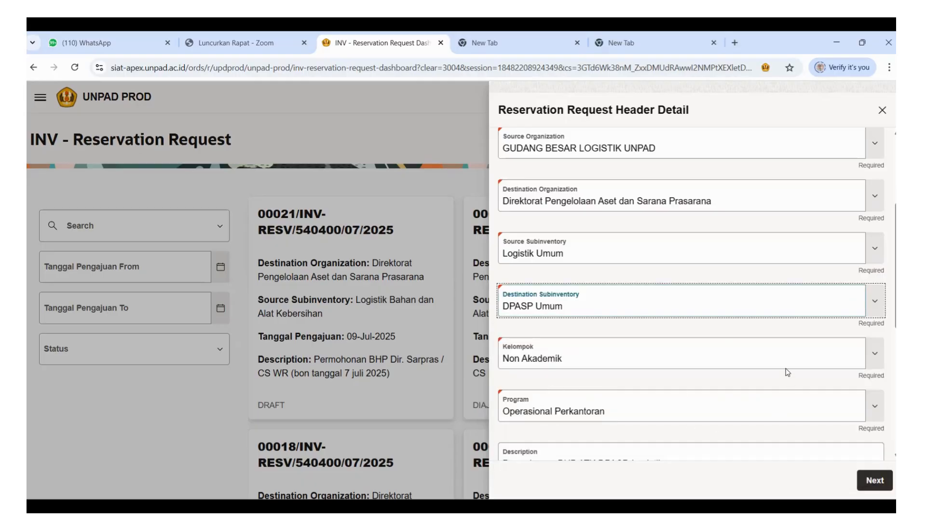
pyautogui.scroll(-2, 788, 371)
pyautogui.scroll(-4, 573, 263)
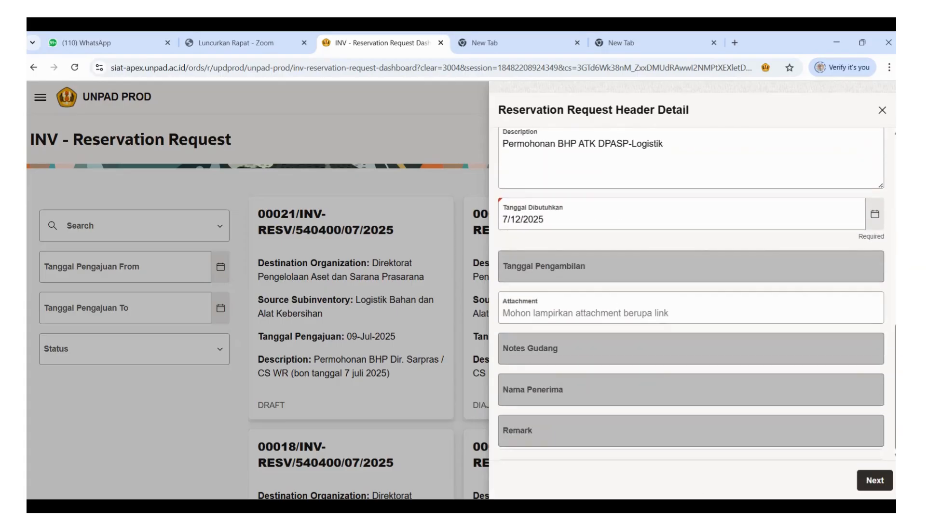
pyautogui.click(879, 480)
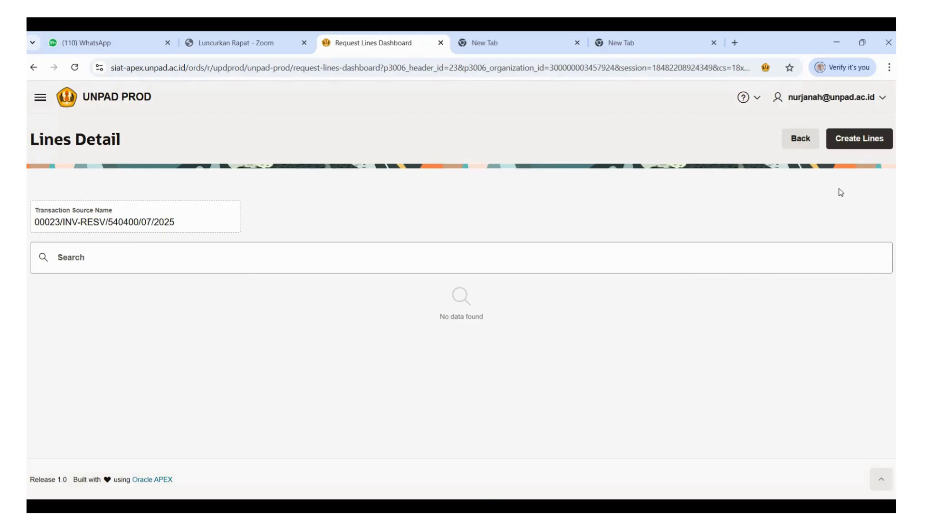
# Start a new request line and choose Gunting Stainless Besar as its inventory item by searching for "gunting".
pyautogui.click(849, 142)
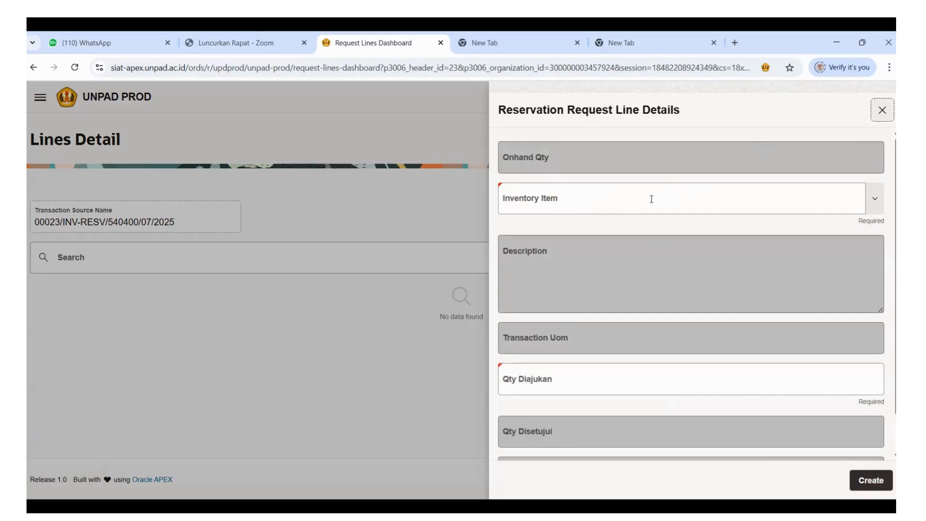
pyautogui.scroll(-1, 652, 207)
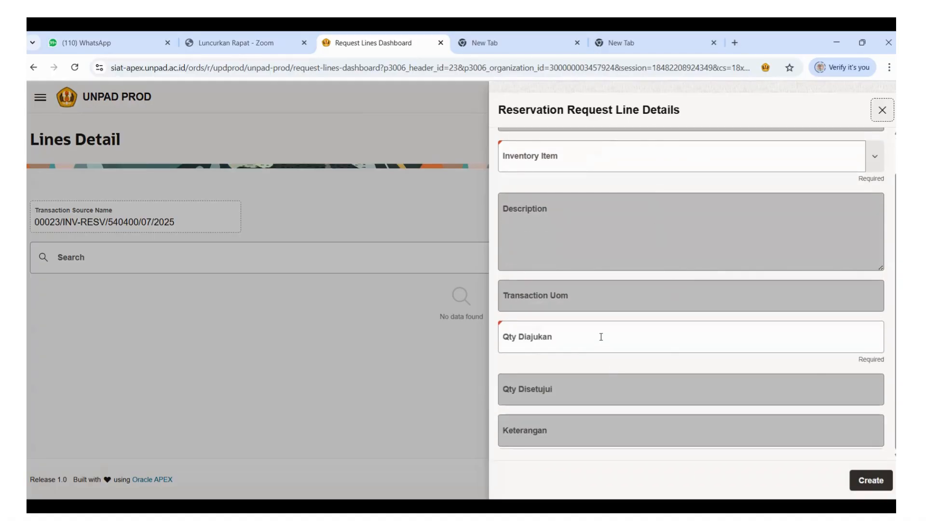
pyautogui.scroll(1, 837, 376)
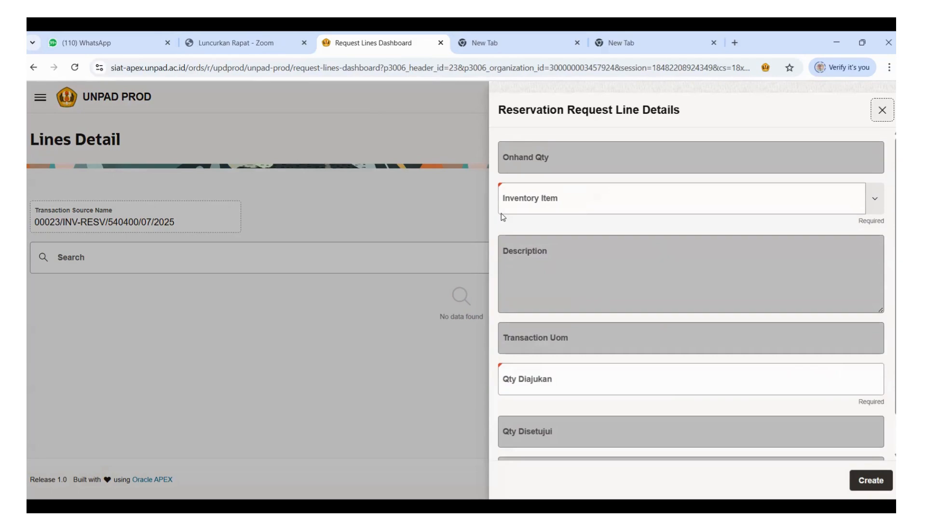
pyautogui.click(696, 192)
pyautogui.write('gunting')
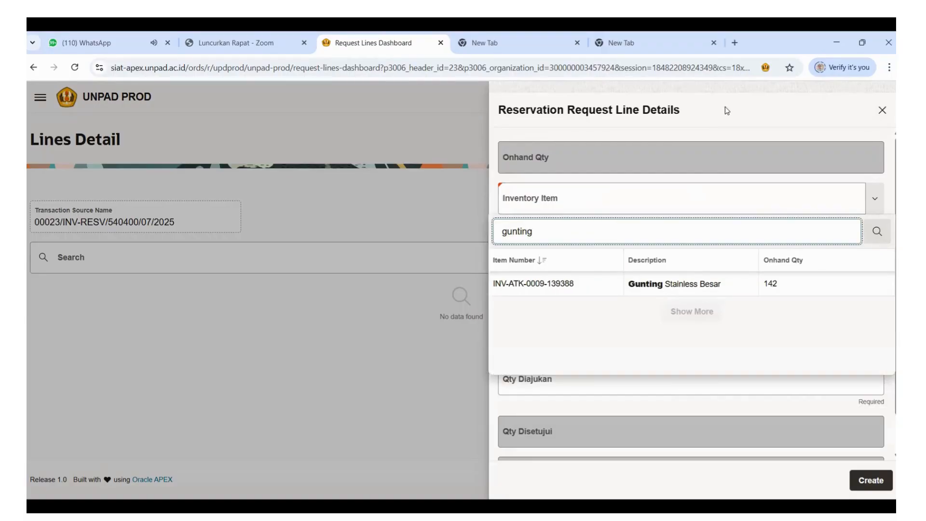
pyautogui.click(565, 284)
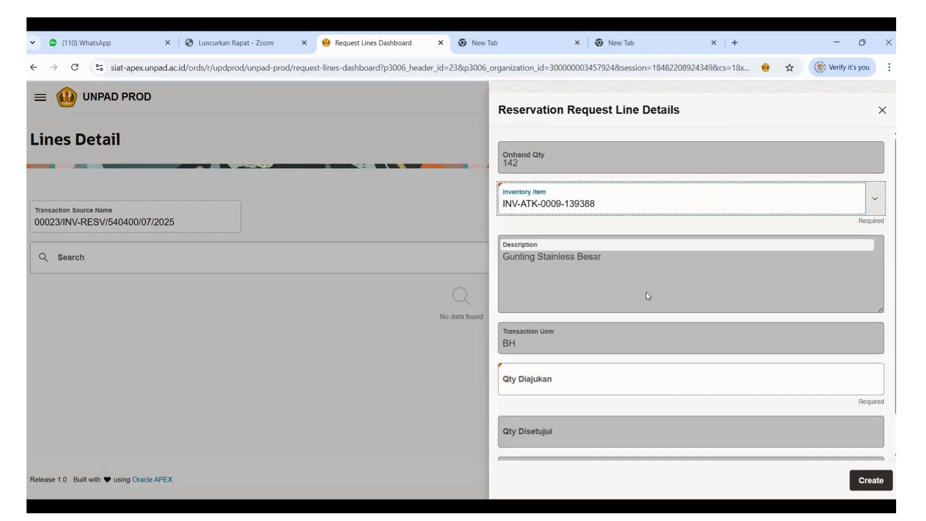
# Set the requested quantity of Gunting Stainless Besar to 1 and create the line.
pyautogui.scroll(-1, 771, 341)
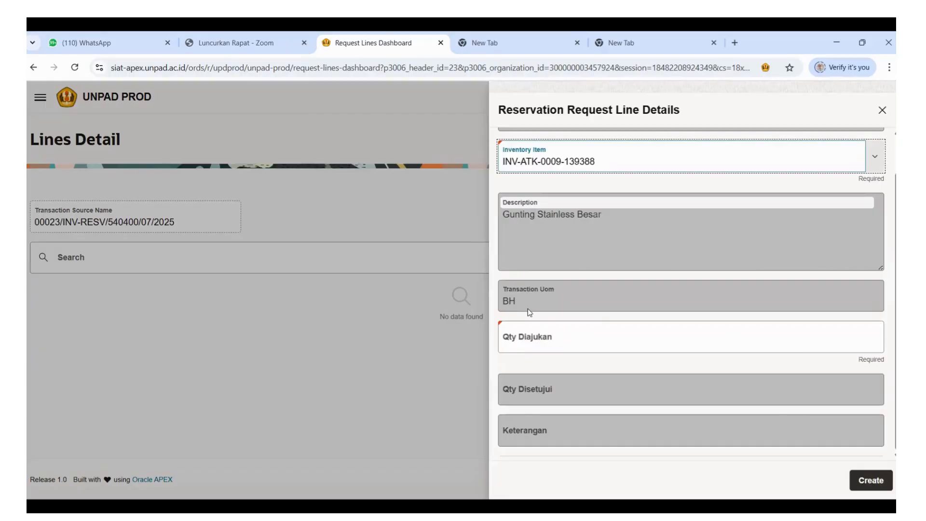
pyautogui.click(521, 342)
pyautogui.write('1')
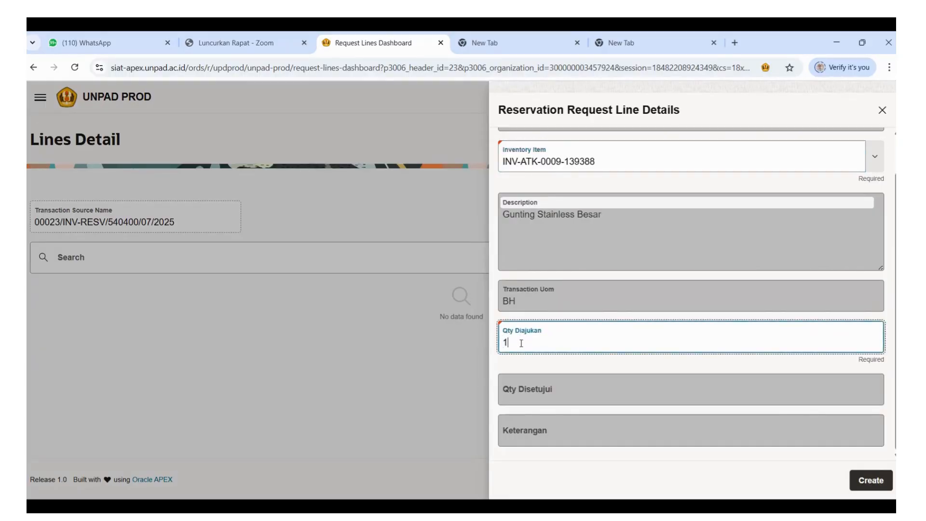
pyautogui.click(612, 374)
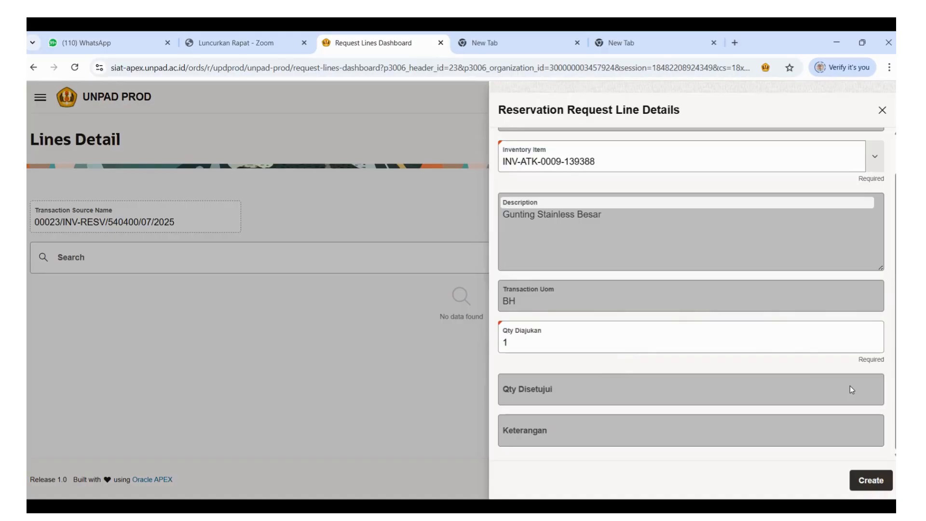
pyautogui.click(863, 487)
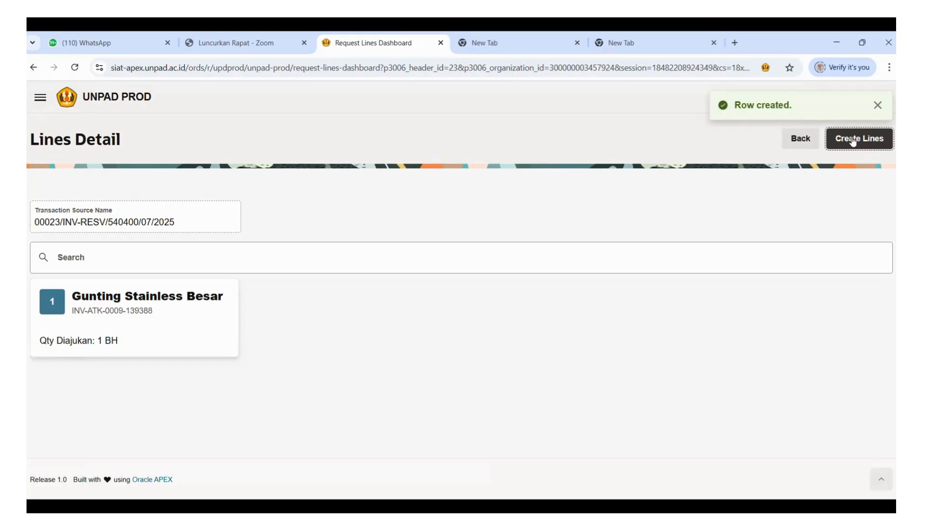
pyautogui.click(878, 105)
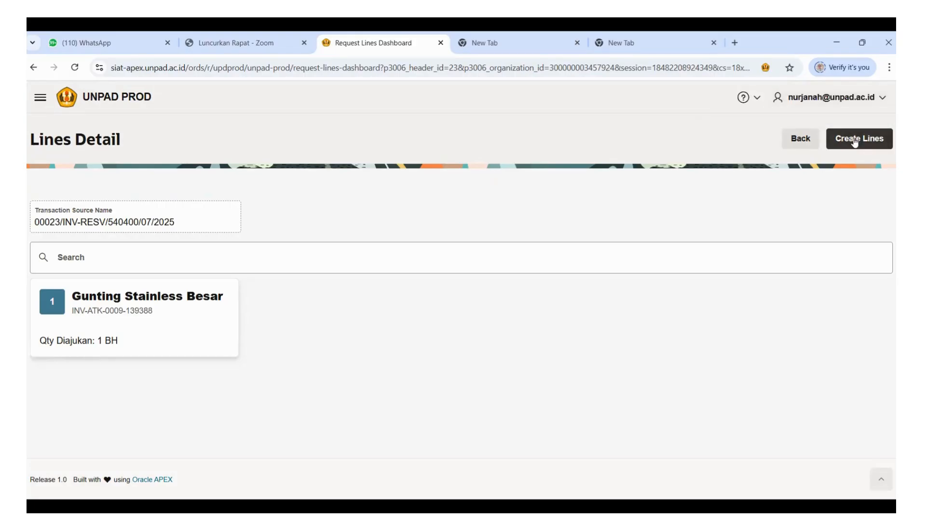
# Start another request line and choose Binder Klip No. 105 (Baru) as its inventory item by searching for "binder".
pyautogui.click(854, 142)
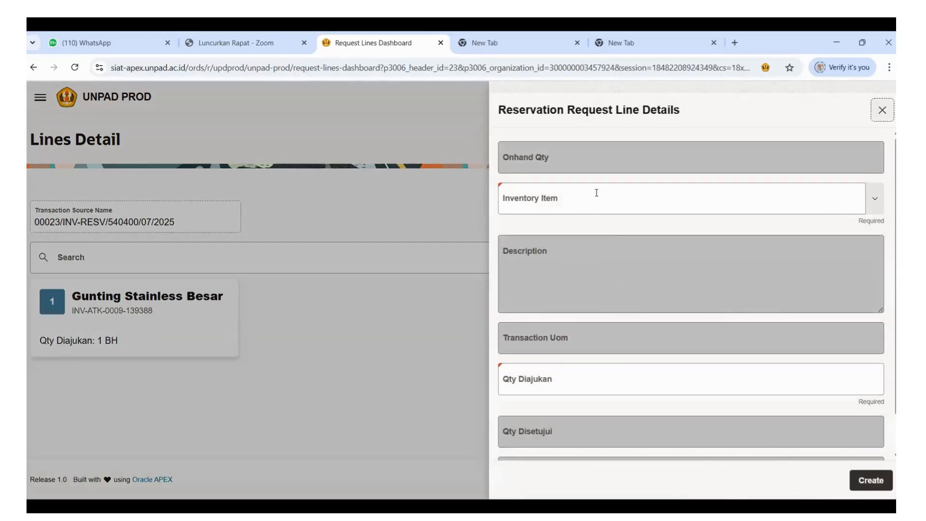
pyautogui.click(596, 193)
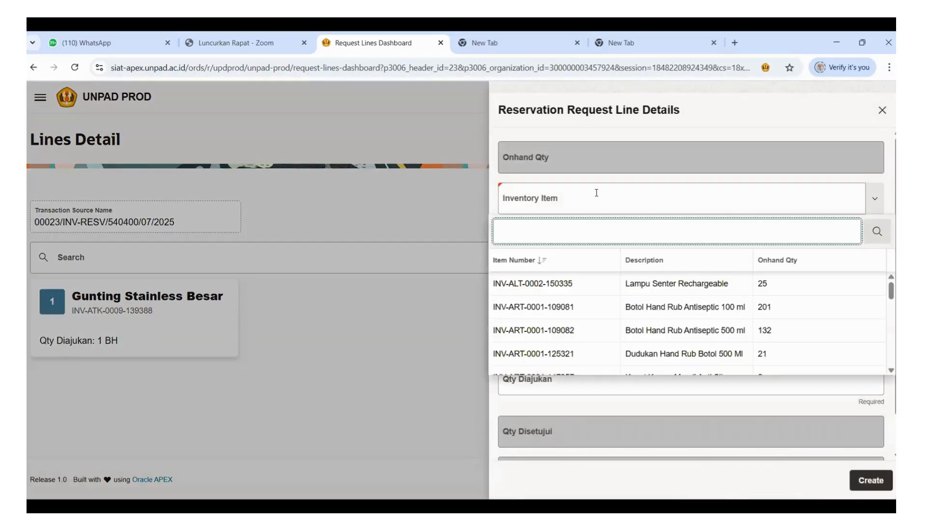
pyautogui.write('binder')
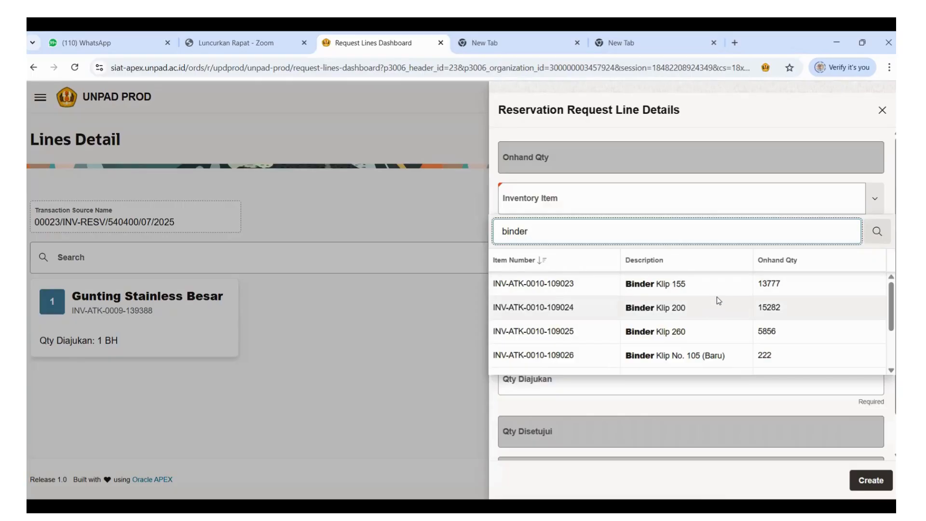
pyautogui.scroll(-3, 718, 300)
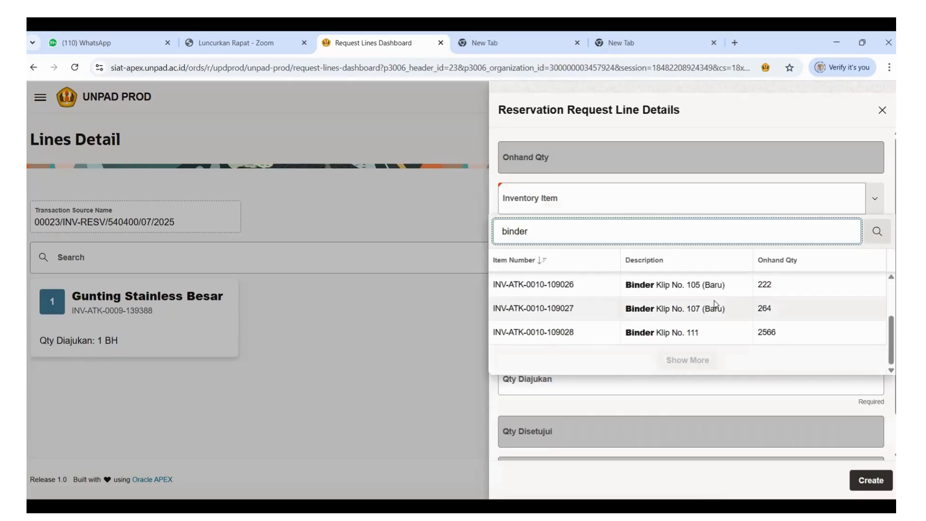
pyautogui.click(693, 296)
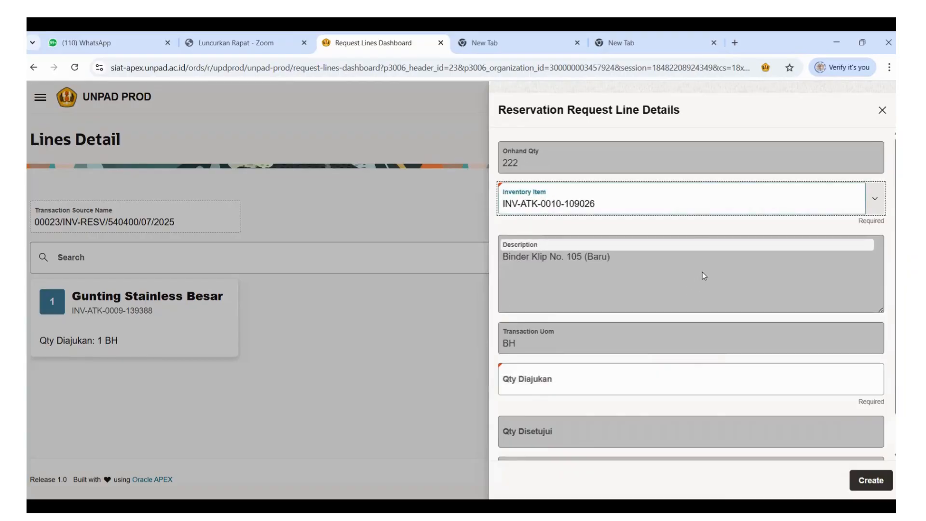
# Set the requested quantity of Binder Klip No. 105 (Baru) to 36 and create the line.
pyautogui.click(595, 383)
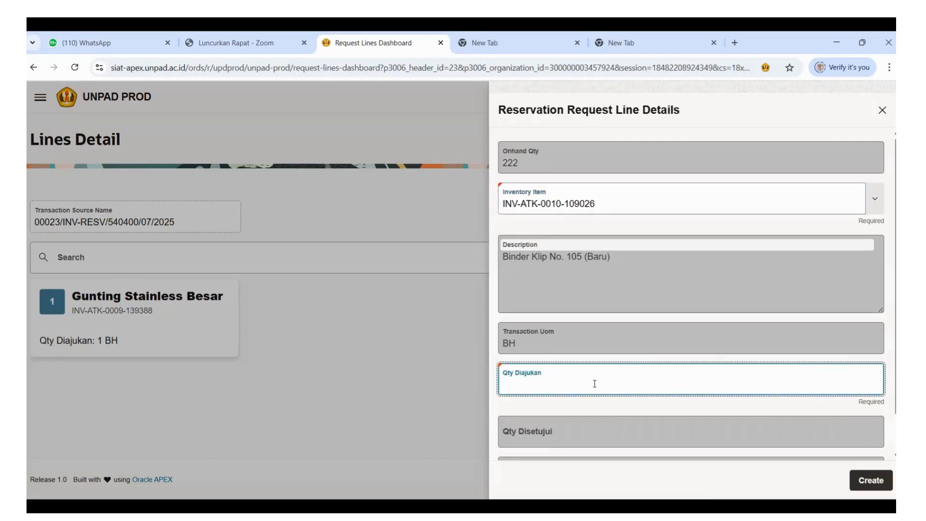
pyautogui.write('36')
pyautogui.scroll(-1, 675, 187)
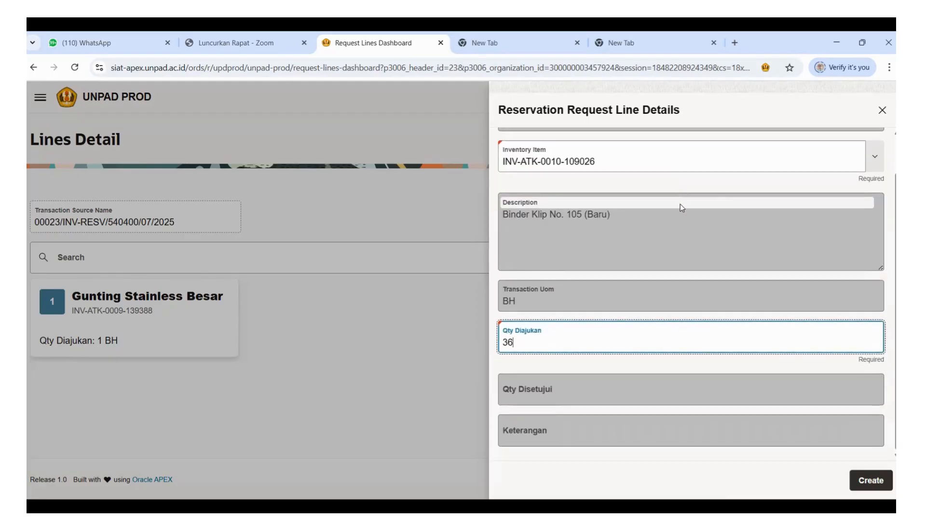
pyautogui.click(872, 484)
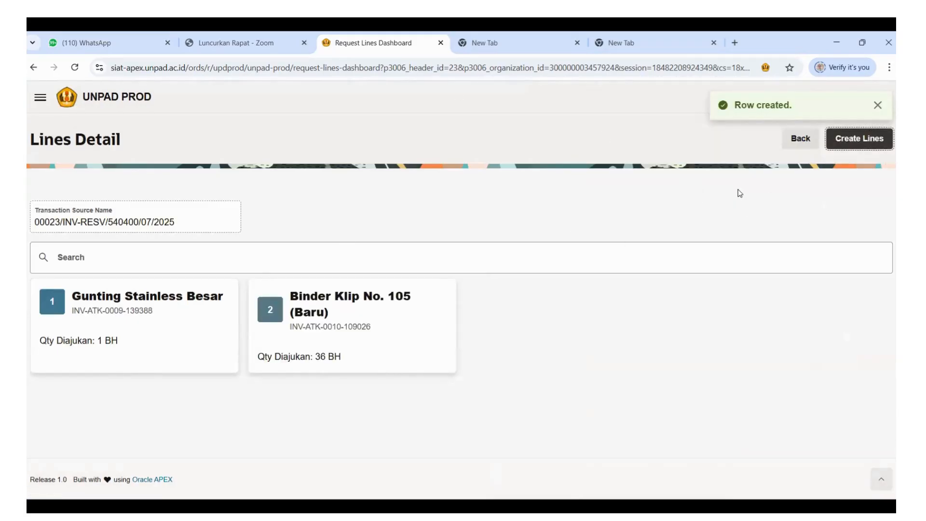
# Start a third request line and choose Cutter Besar L-500 as its inventory item by searching for "cutter".
pyautogui.click(848, 140)
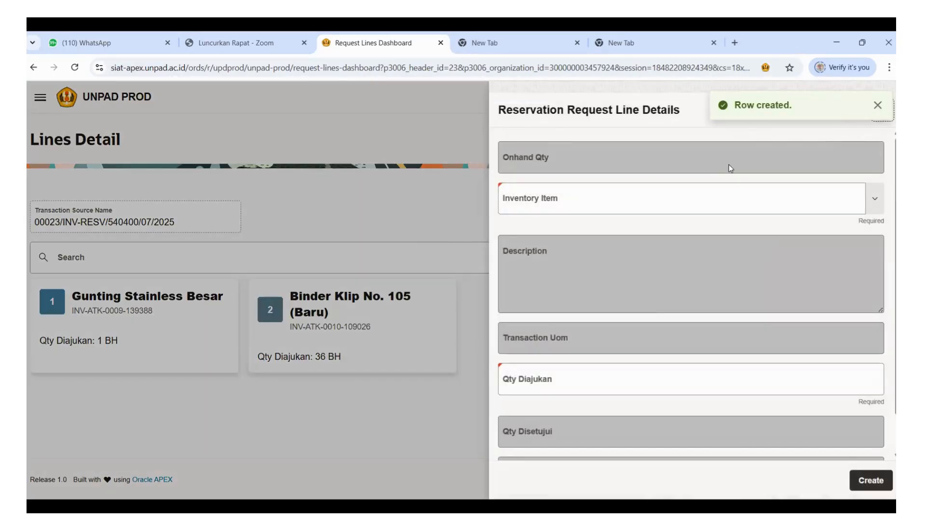
pyautogui.click(533, 199)
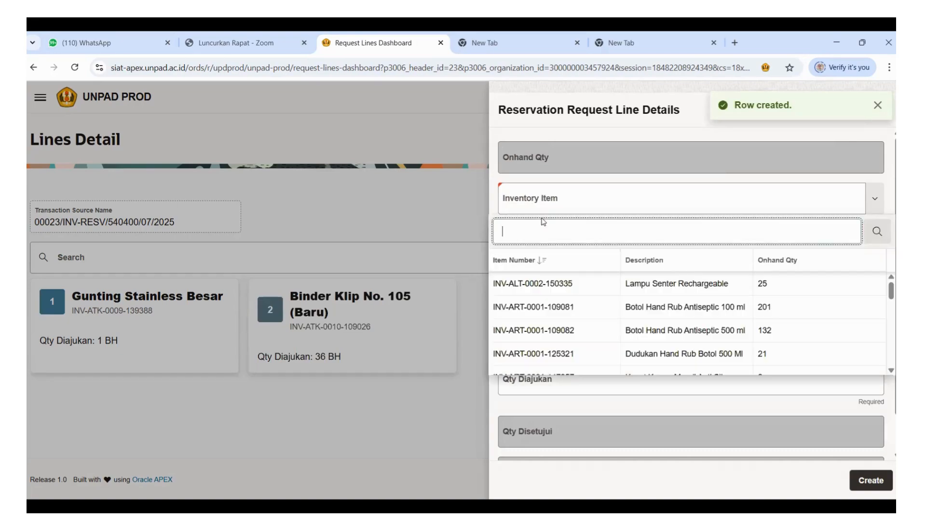
pyautogui.write('cutter')
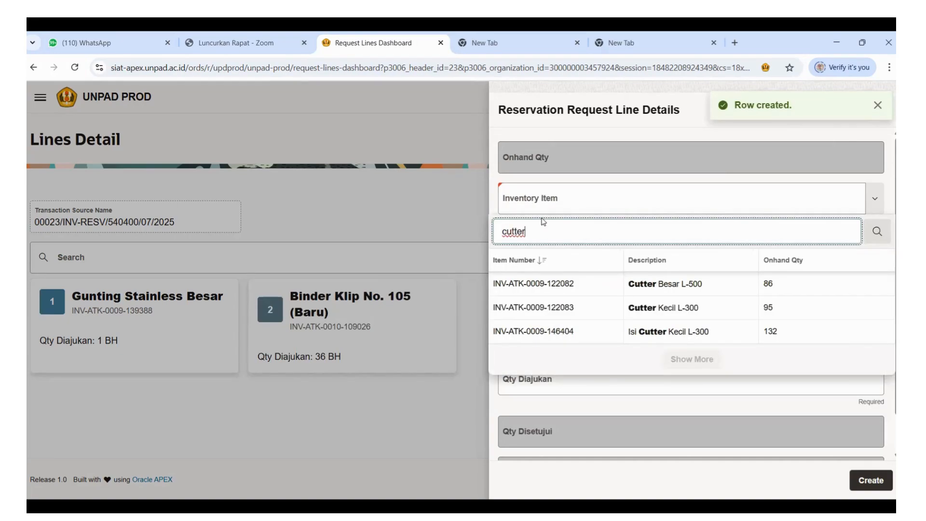
pyautogui.click(713, 285)
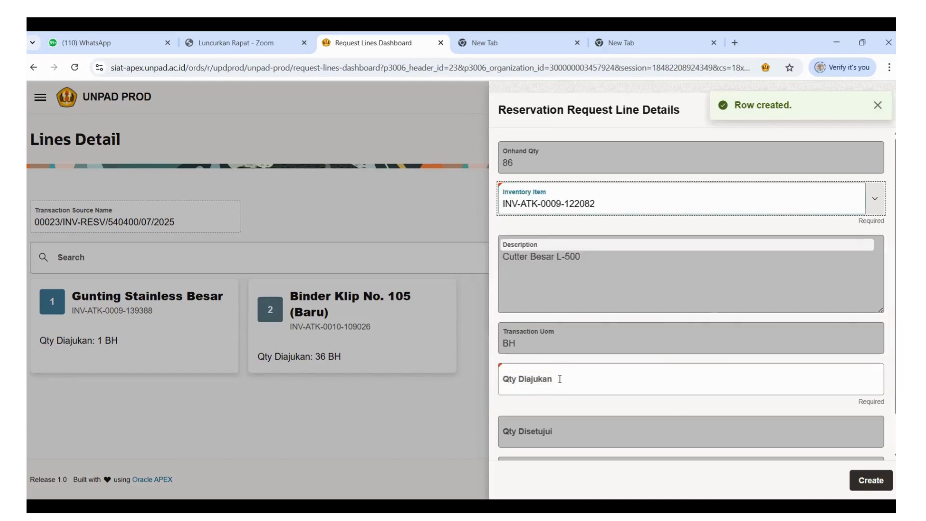
pyautogui.write('1')
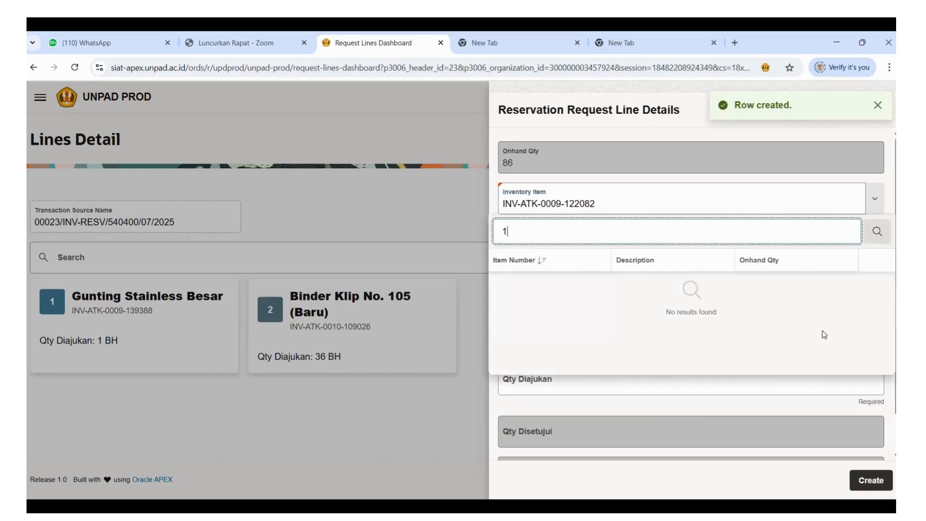
pyautogui.press('Escape')
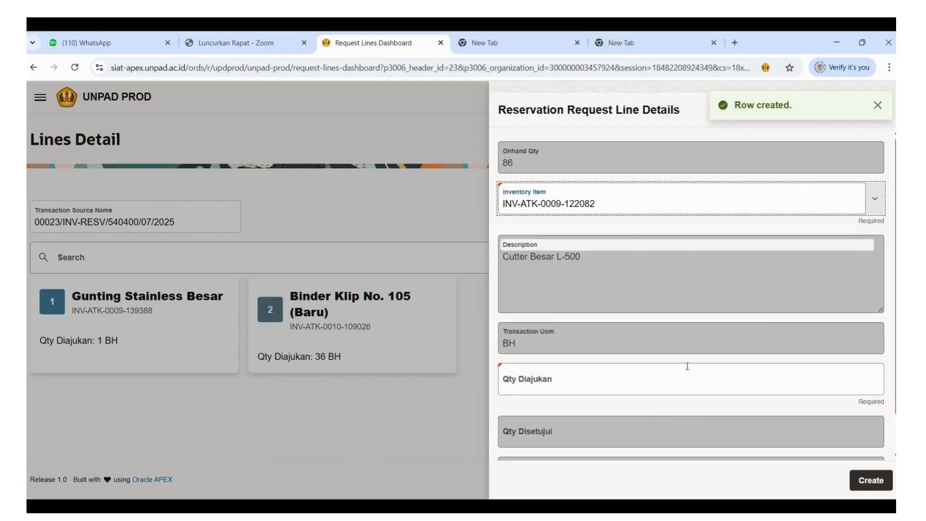
# Set the requested quantity of Cutter Besar L-500 to 1 and create the line.
pyautogui.click(515, 383)
pyautogui.write('1')
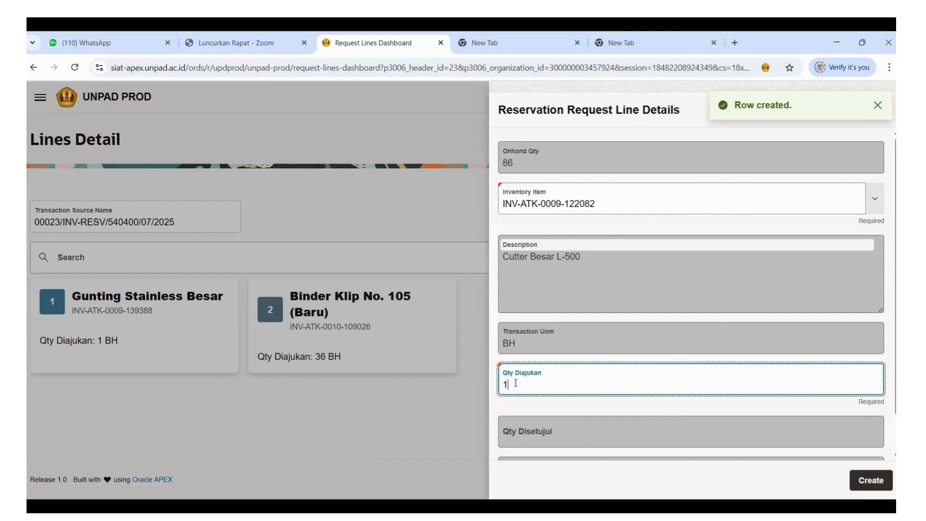
pyautogui.scroll(-1, 675, 366)
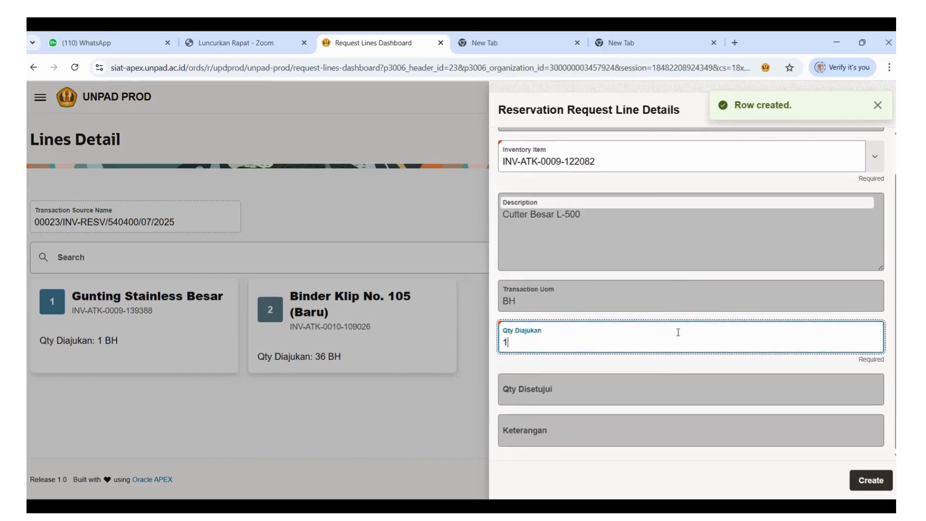
pyautogui.click(871, 485)
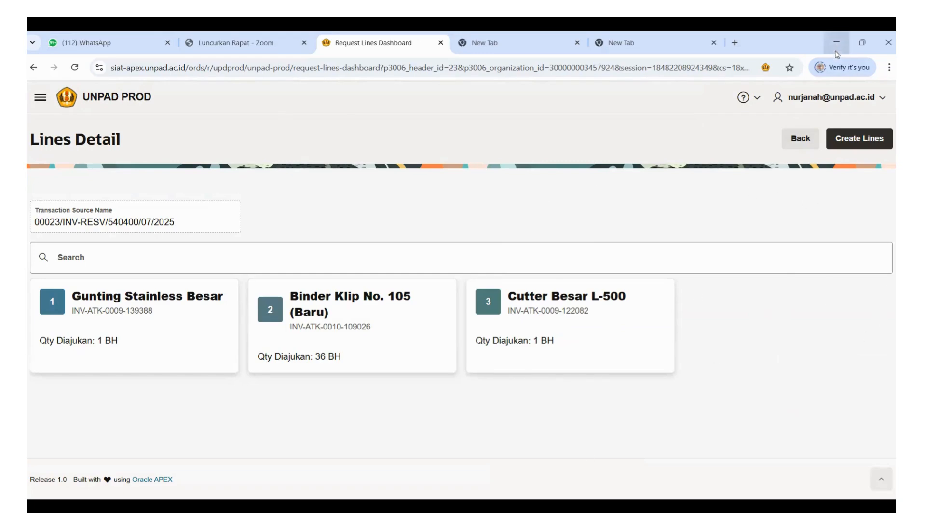
# Return to the request list, open the draft Permohonan BHP ATK DPASP-Logistik request's header, and view its lines.
pyautogui.click(804, 141)
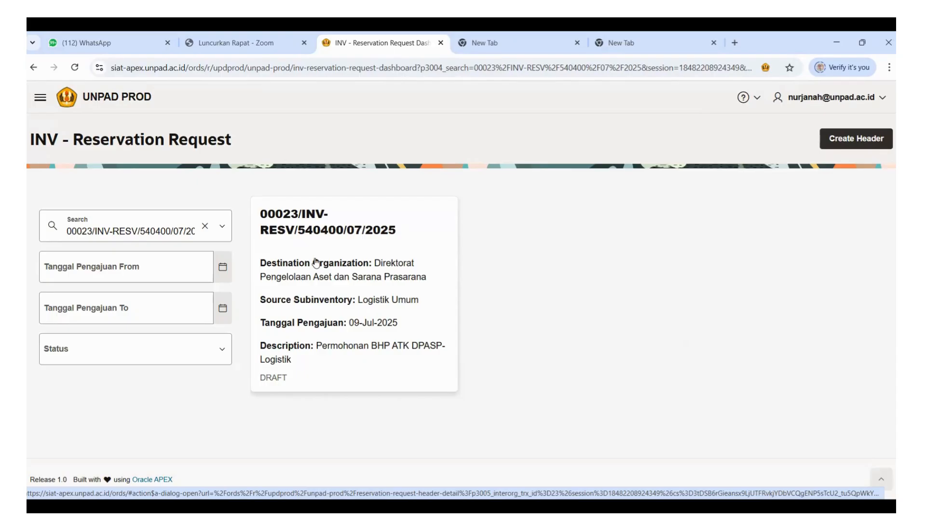
pyautogui.click(344, 283)
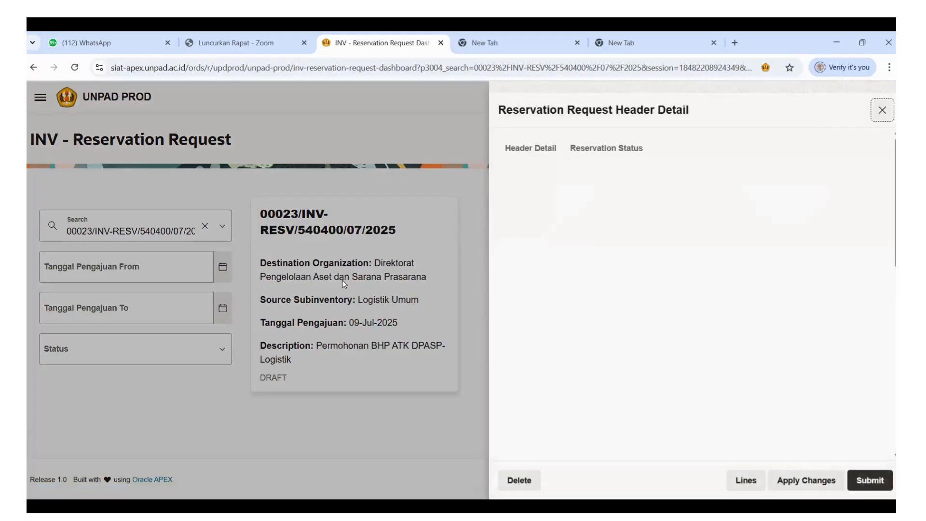
pyautogui.scroll(-10, 888, 319)
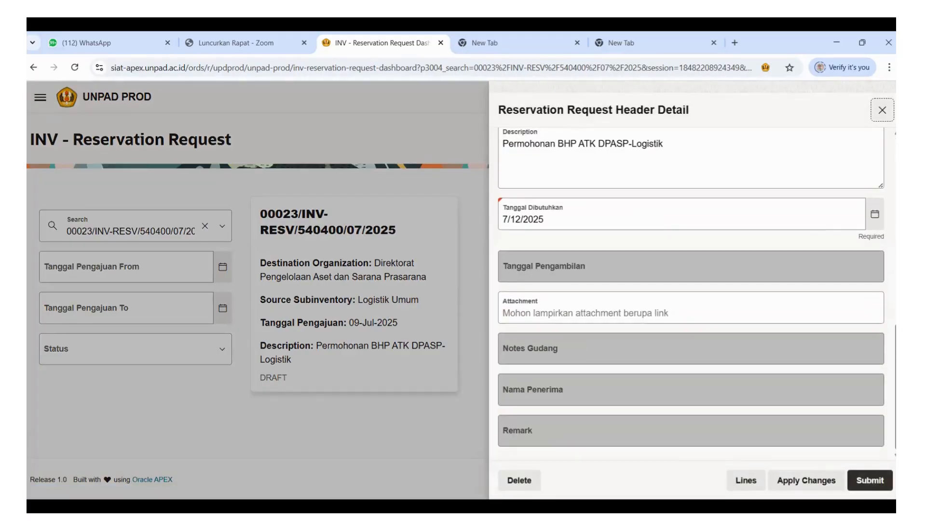
pyautogui.click(747, 484)
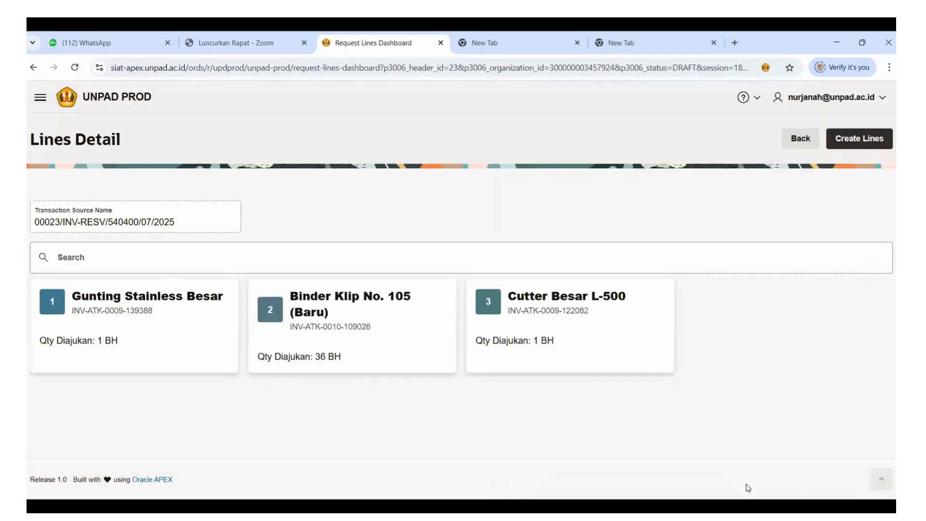
# Return to the request list, reopen the draft Permohonan BHP ATK DPASP-Logistik header, and review its organizations, subinventories, Kelompok, Program, description and dates.
pyautogui.click(801, 143)
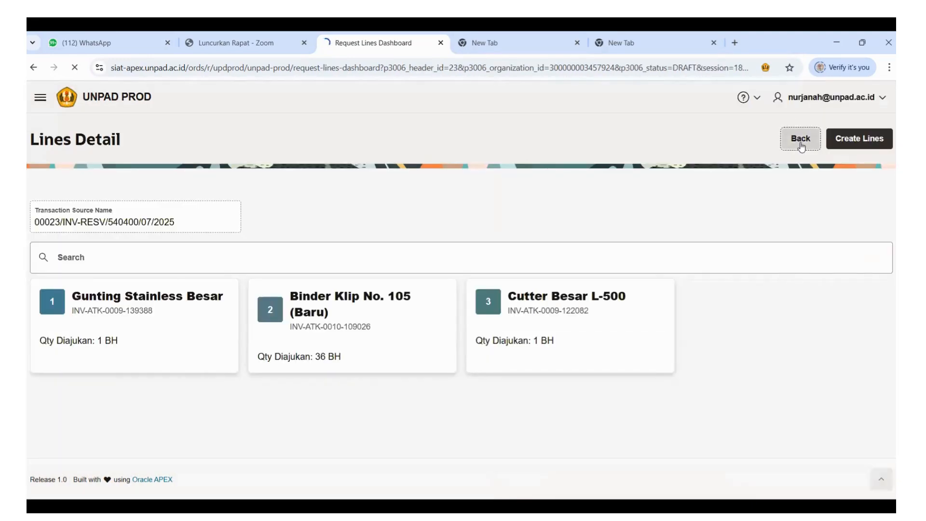
pyautogui.click(377, 279)
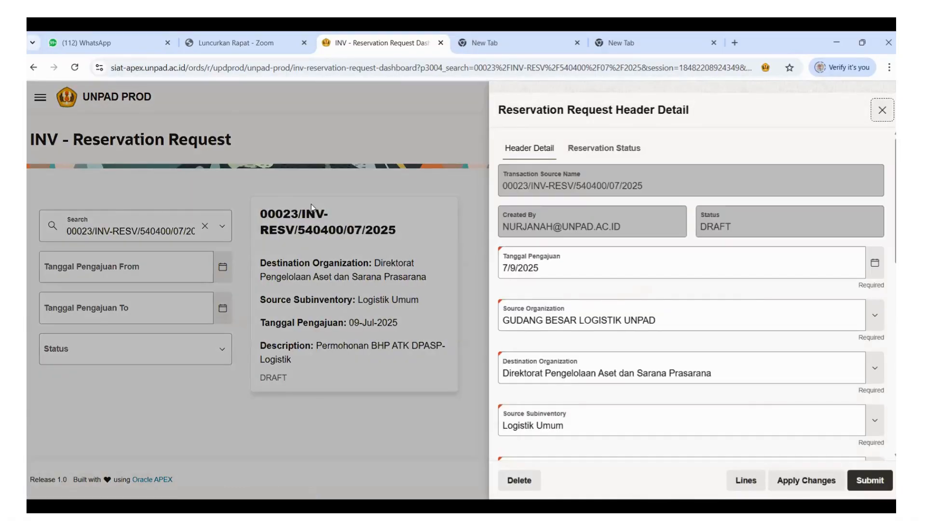
pyautogui.scroll(-5, 719, 275)
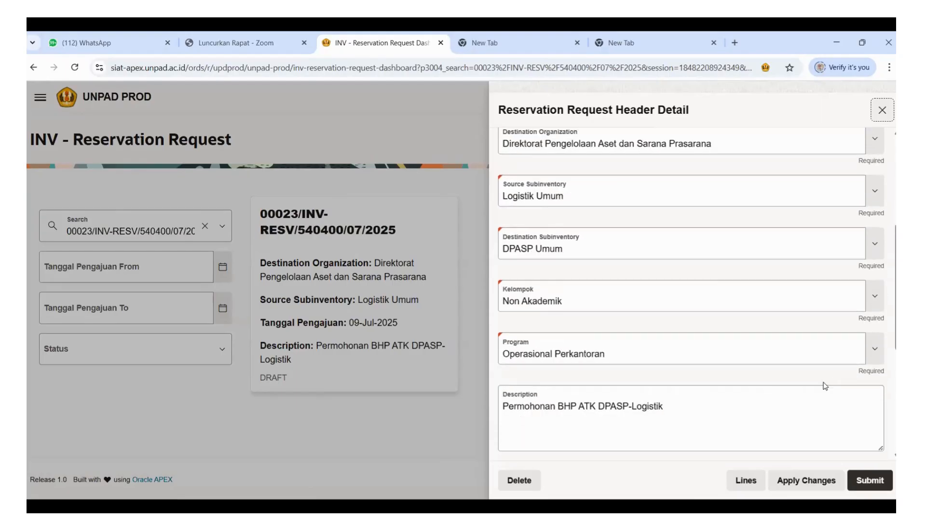
pyautogui.scroll(-10, 719, 275)
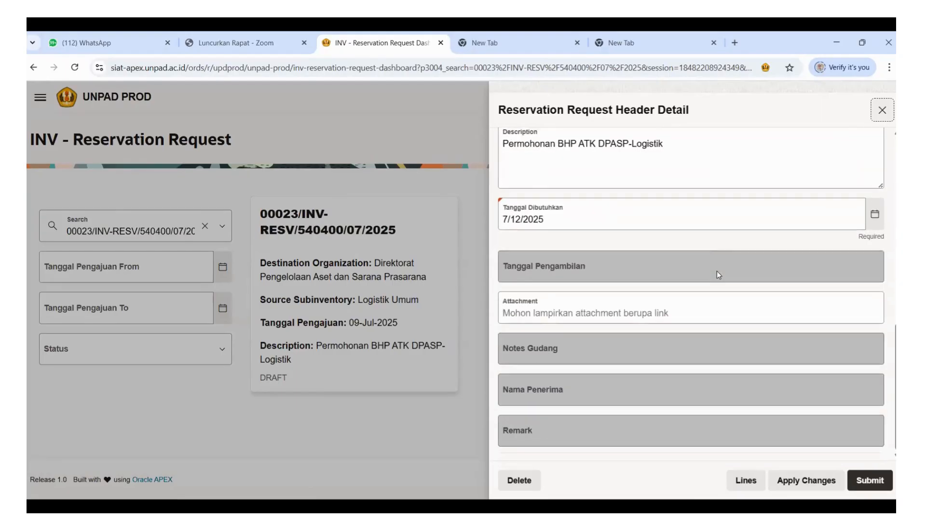
pyautogui.scroll(3, 718, 273)
pyautogui.scroll(-3, 718, 273)
pyautogui.scroll(10, 665, 273)
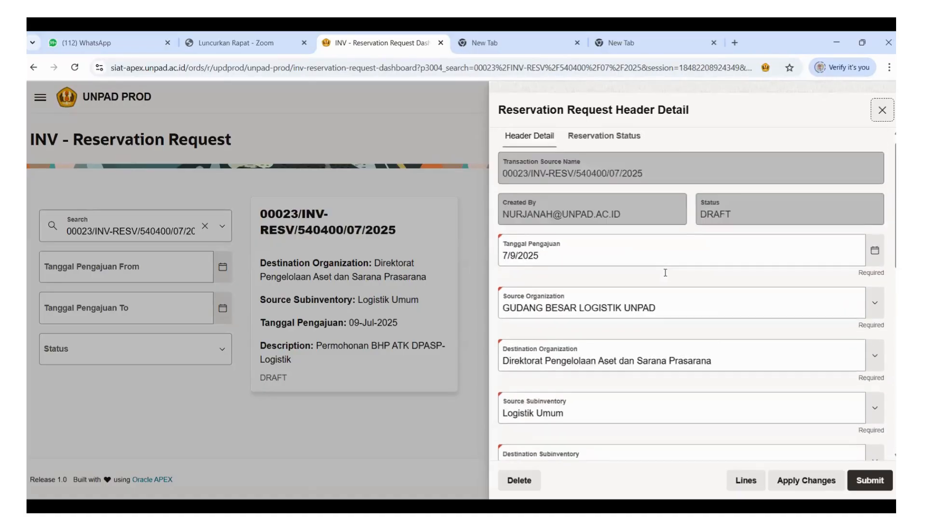
pyautogui.scroll(-10, 666, 273)
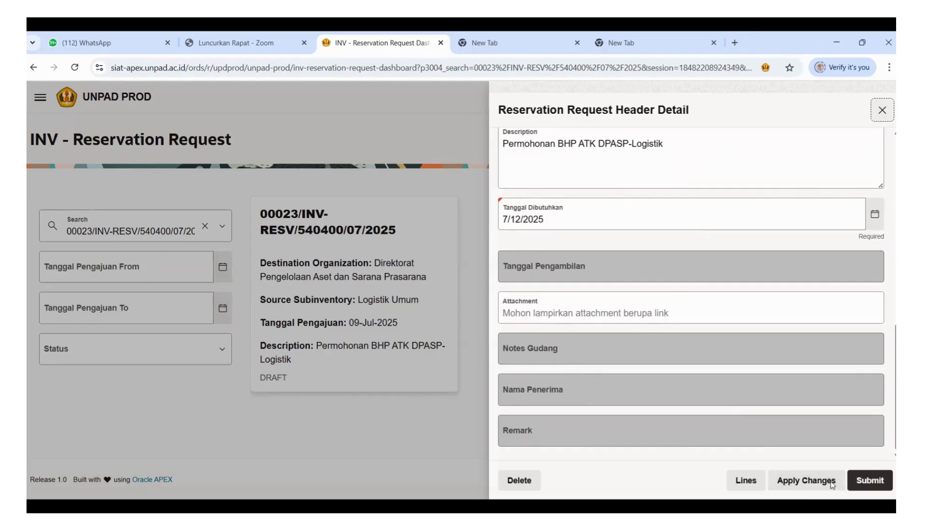
pyautogui.scroll(5, 853, 372)
pyautogui.scroll(3, 689, 227)
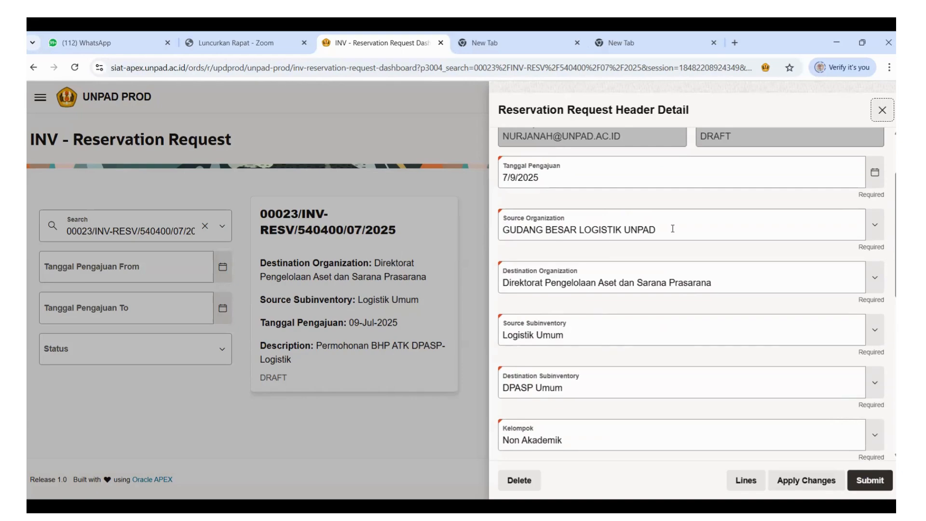
pyautogui.scroll(-3, 630, 310)
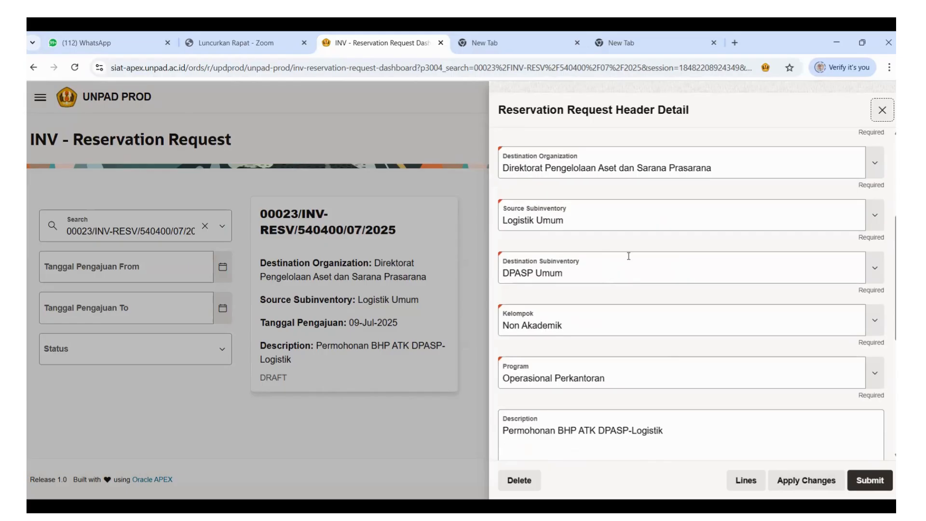
pyautogui.scroll(-3, 629, 256)
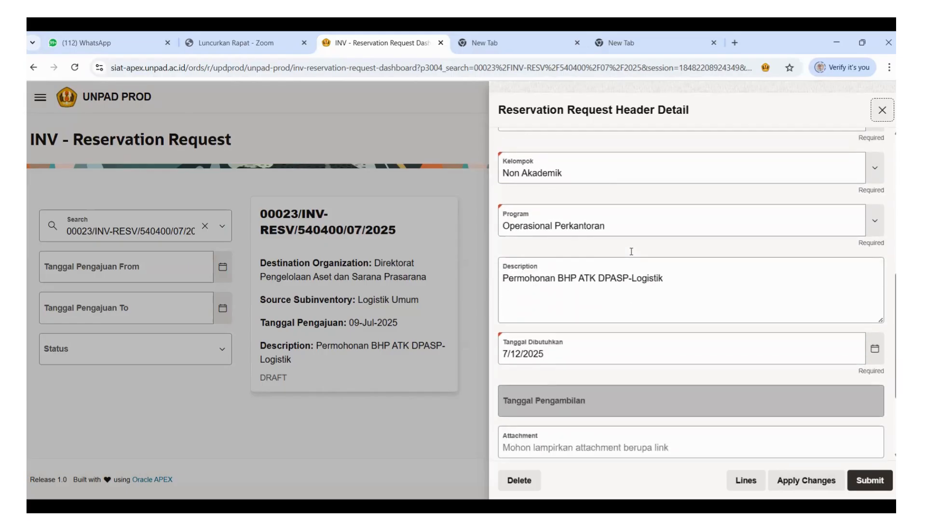
pyautogui.scroll(-2, 631, 251)
pyautogui.scroll(4, 648, 237)
pyautogui.scroll(-1, 779, 215)
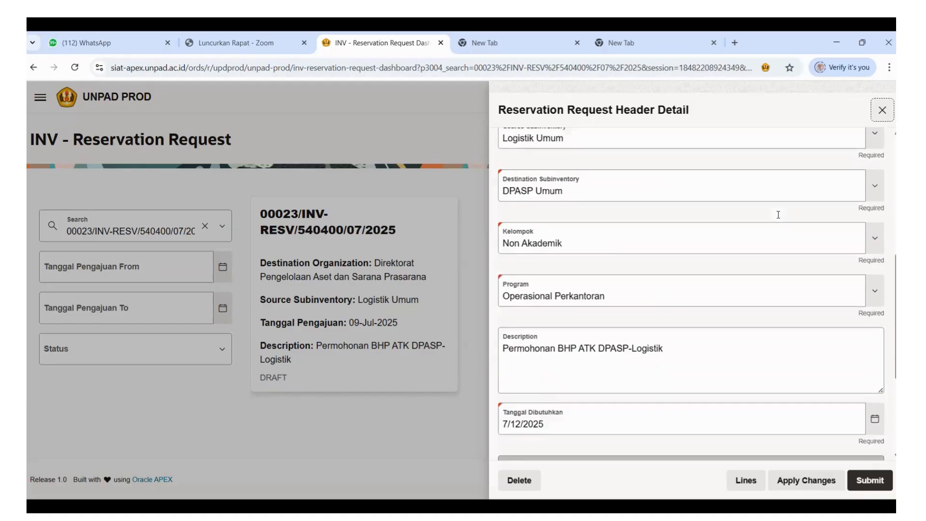
pyautogui.scroll(-4, 778, 215)
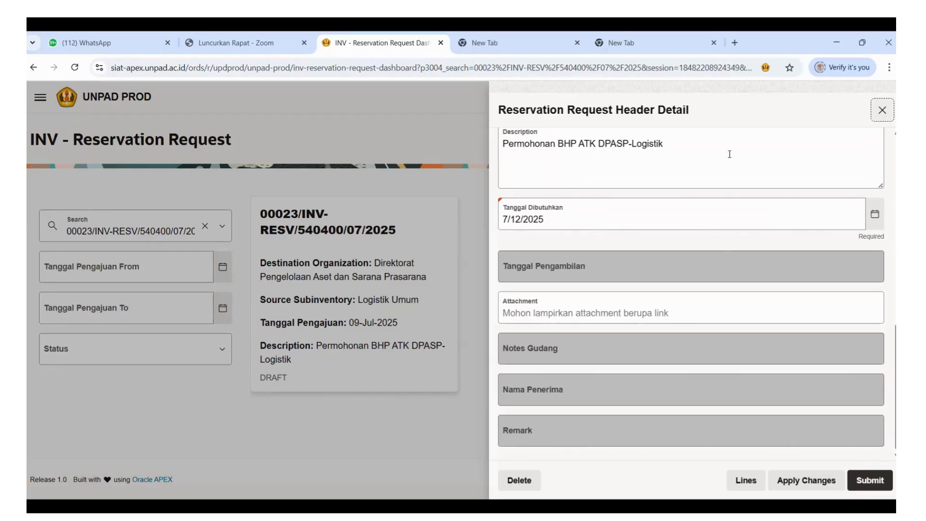
pyautogui.scroll(3, 760, 285)
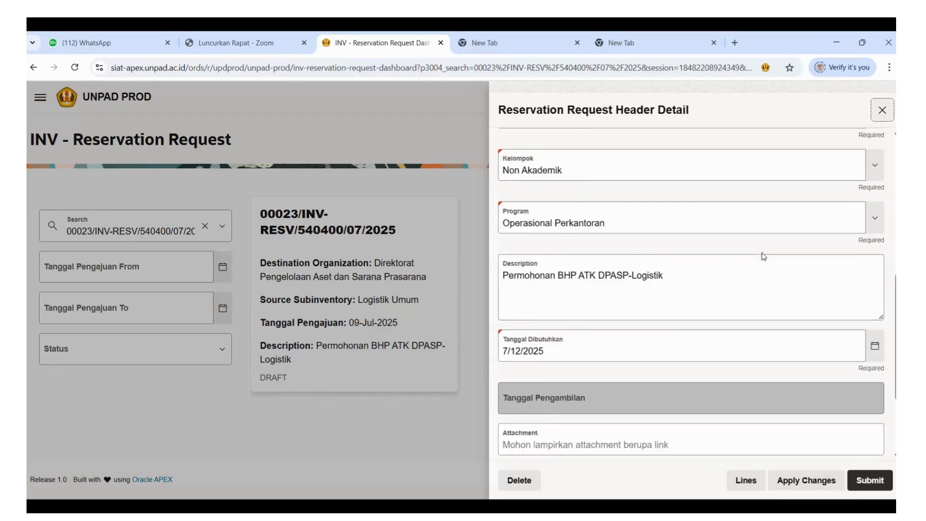
pyautogui.scroll(5, 767, 254)
# Submit the Permohonan BHP ATK DPASP-Logistik reservation request and confirm the submission.
pyautogui.scroll(-5, 767, 252)
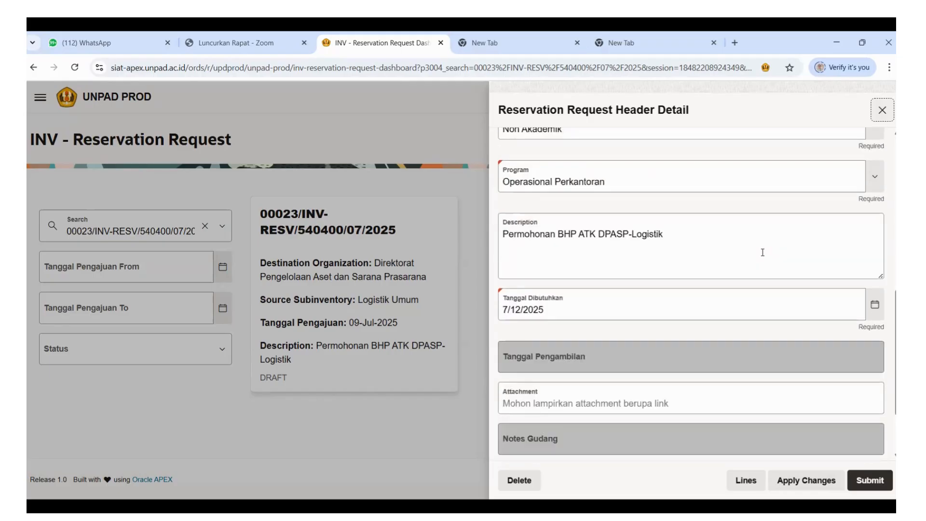
pyautogui.scroll(-2, 762, 252)
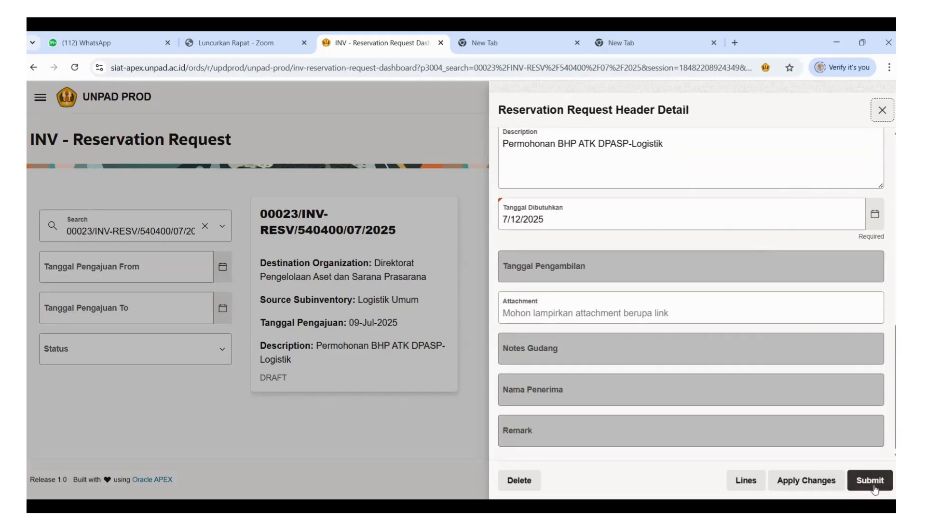
pyautogui.click(871, 481)
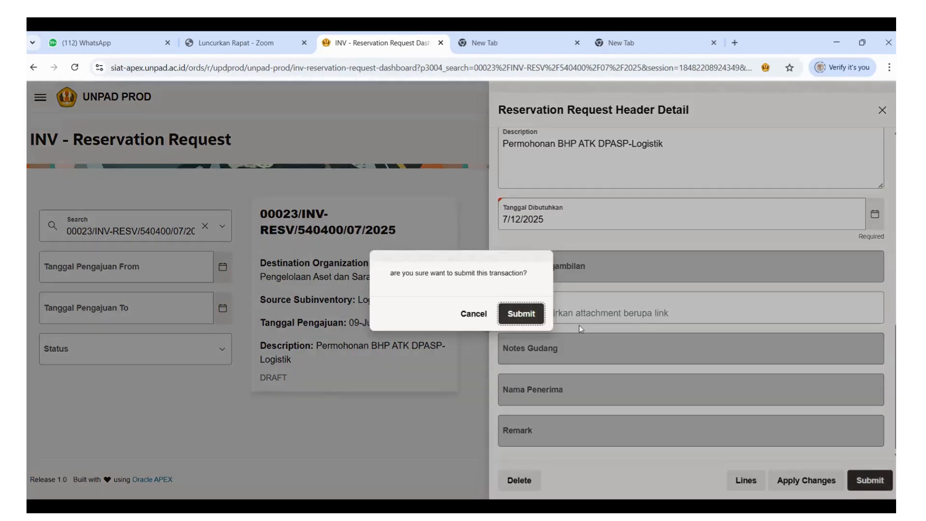
pyautogui.click(529, 317)
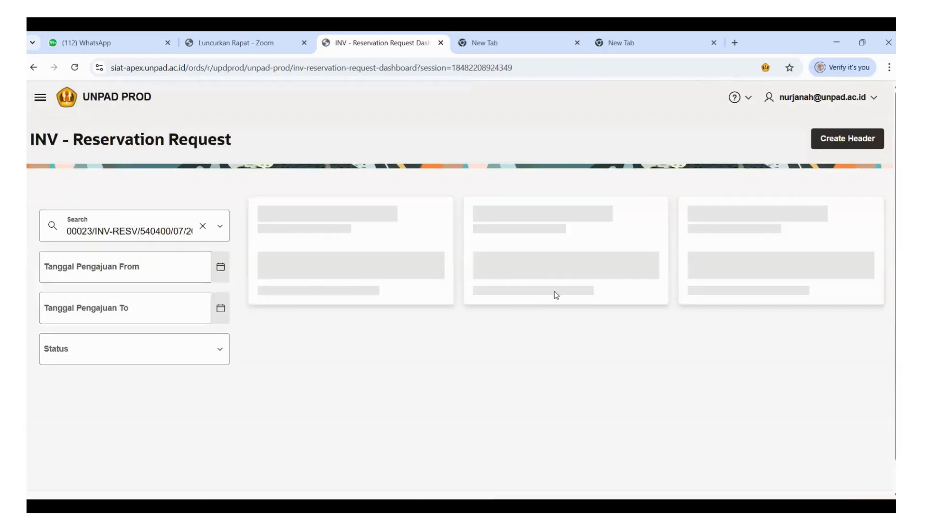